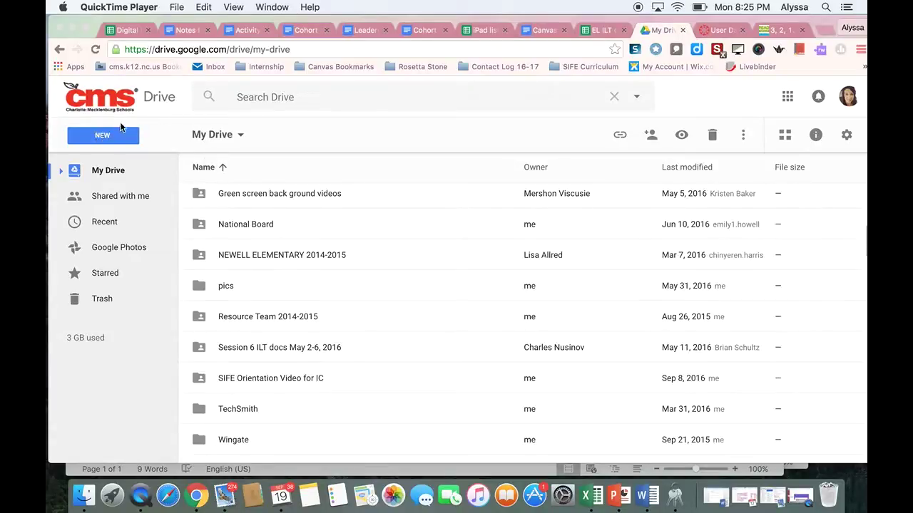
Step: Create a new blank Google Forms form from My Drive
click(95, 138)
click(106, 137)
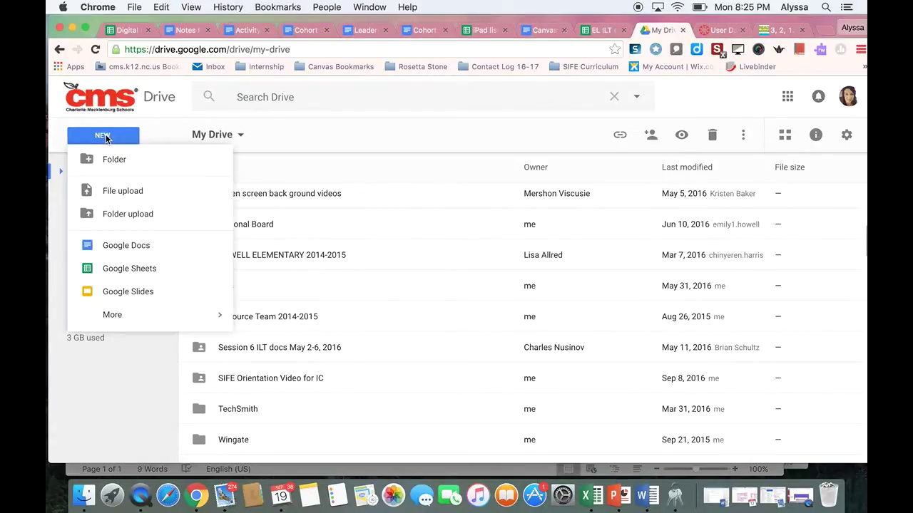
mouse_move(114, 320)
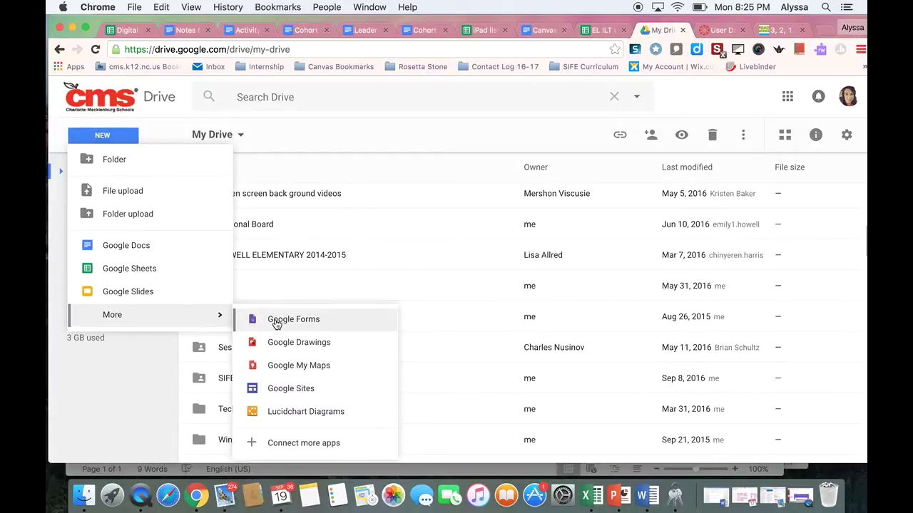
click(276, 322)
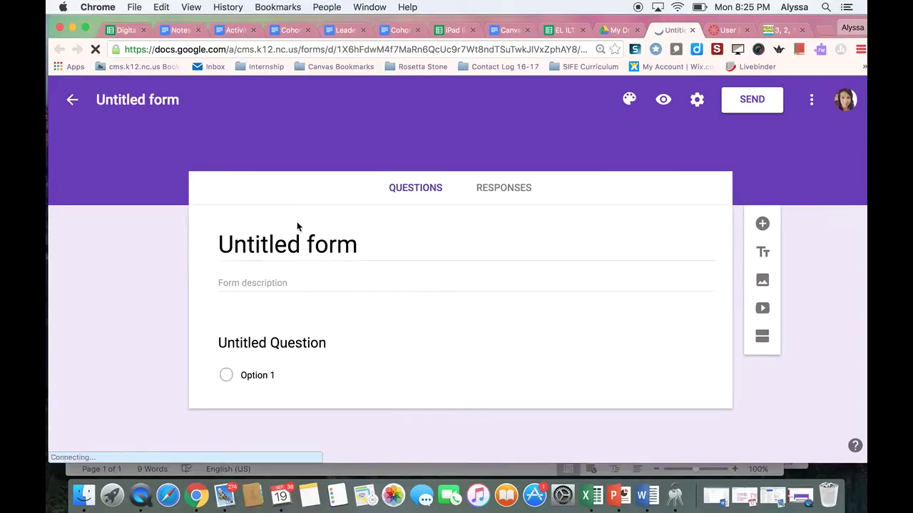
Step: Title the form "Close Reading for 5th Grade"
click(224, 248)
text(Close)
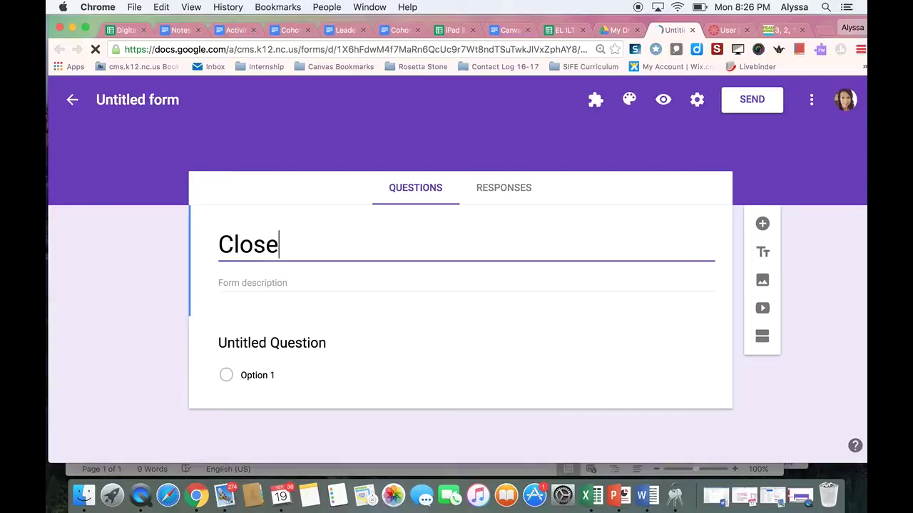
text( Reading for )
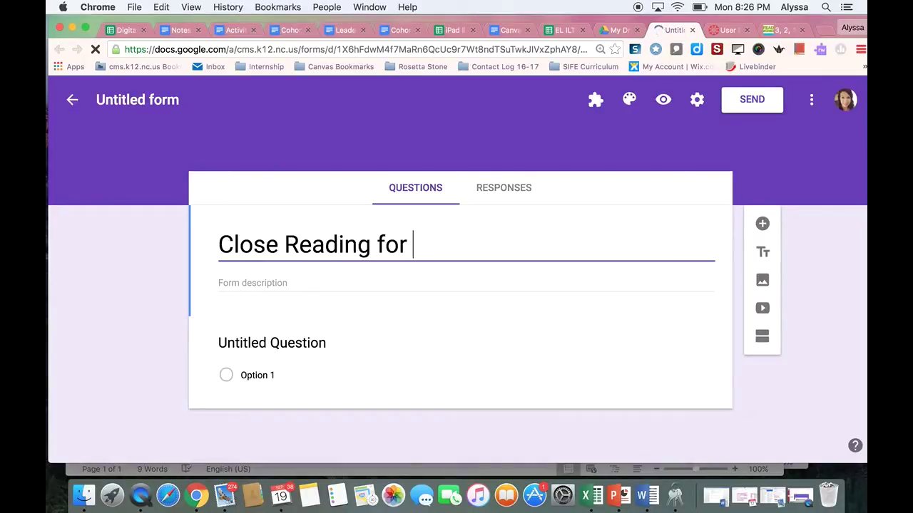
text(5th Grade)
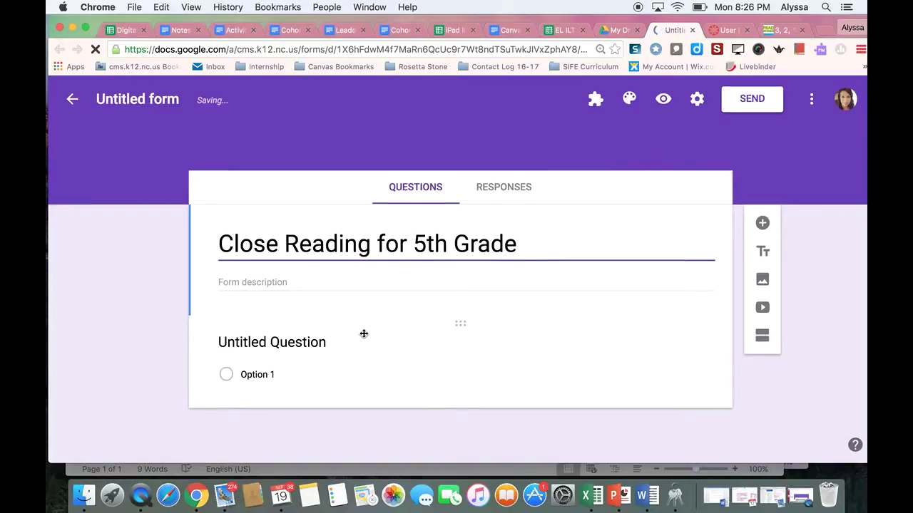
Step: Turn the untitled question into a required short answer question labelled "Name:"
click(303, 345)
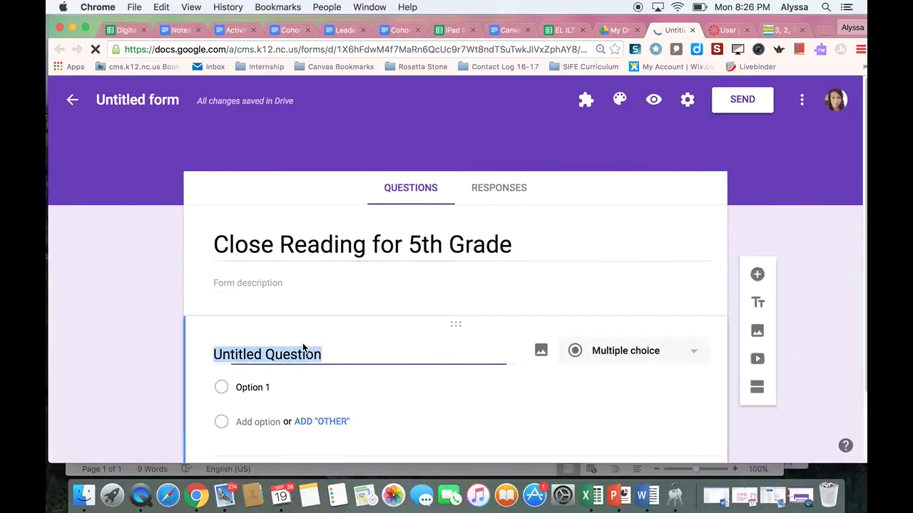
text(Name:)
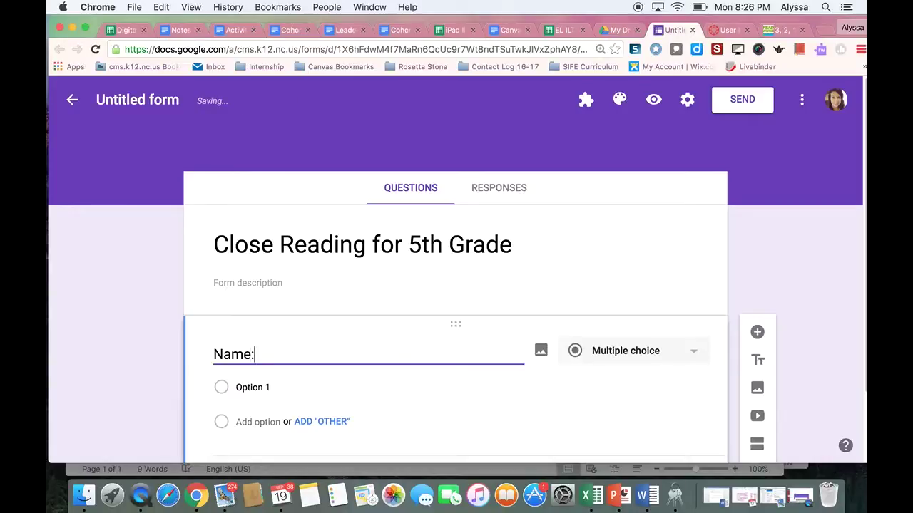
click(612, 357)
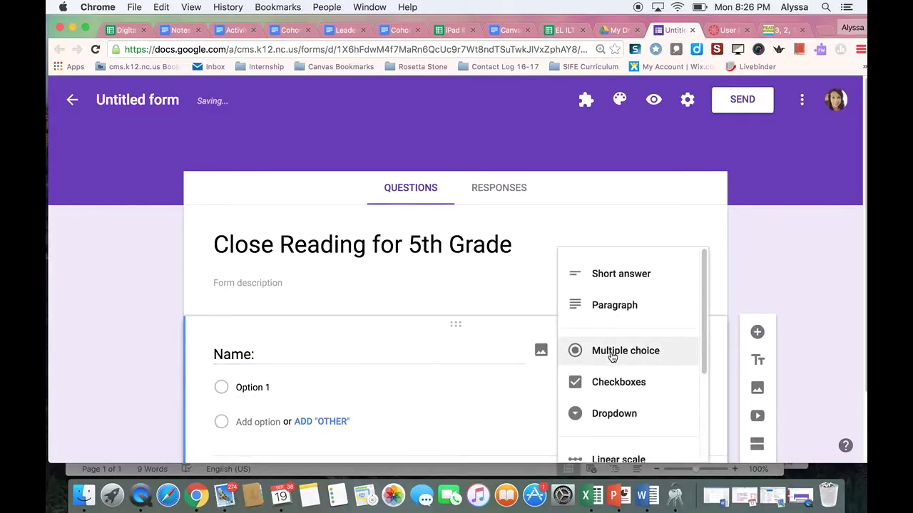
click(612, 274)
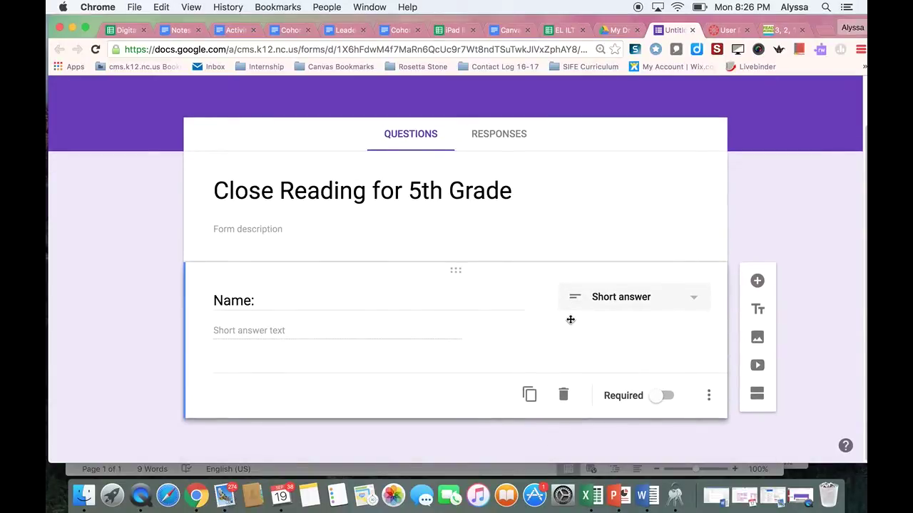
click(657, 398)
scroll(474, 389, up, 2)
scroll(474, 388, down, 2)
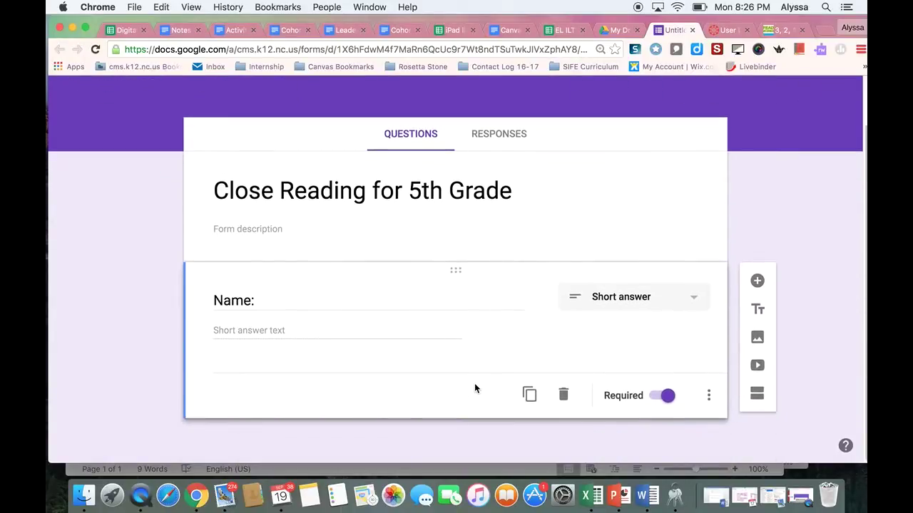
scroll(454, 300, up, 2)
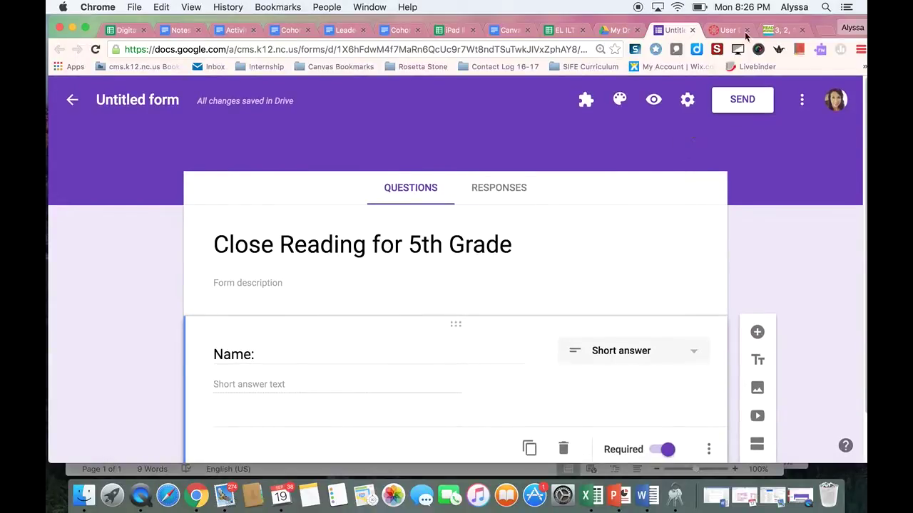
Step: Switch to the ReadWorks page for "3, 2, 1...Blast Off!" and download the passage and question set
click(783, 30)
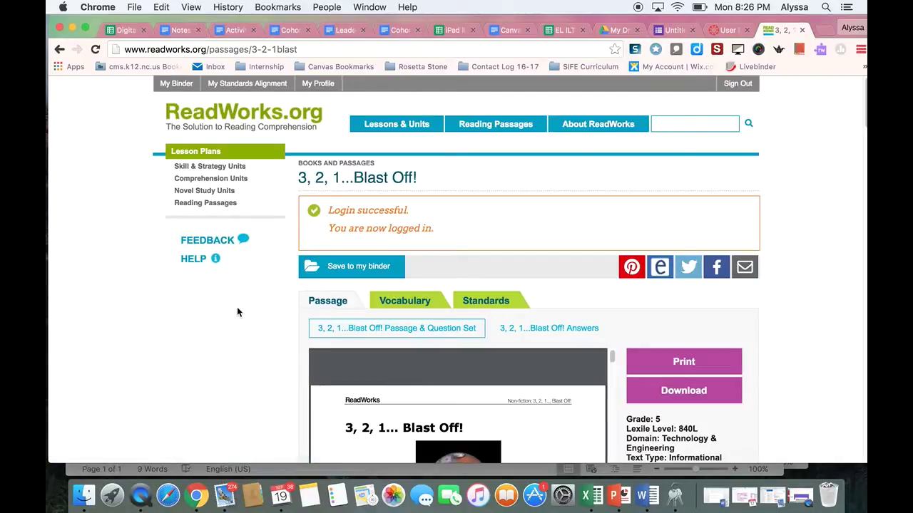
scroll(237, 311, down, 1)
scroll(237, 311, down, 5)
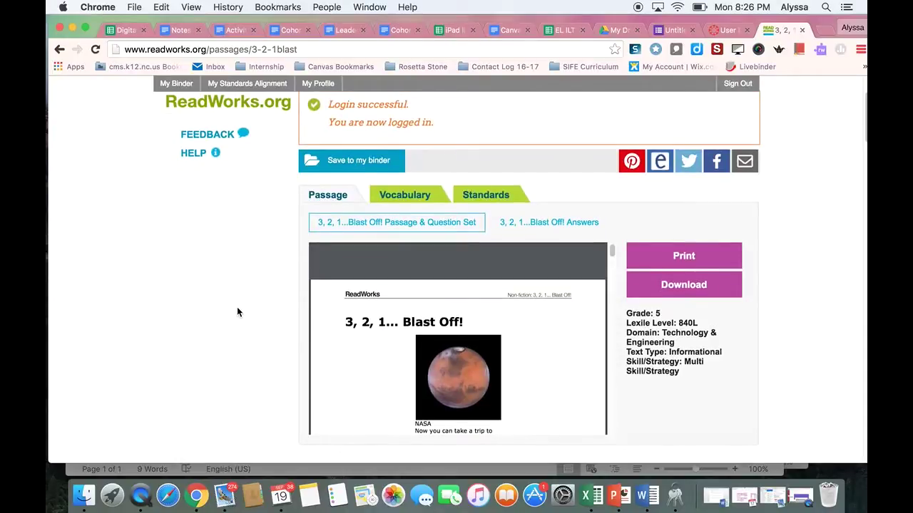
scroll(238, 312, down, 2)
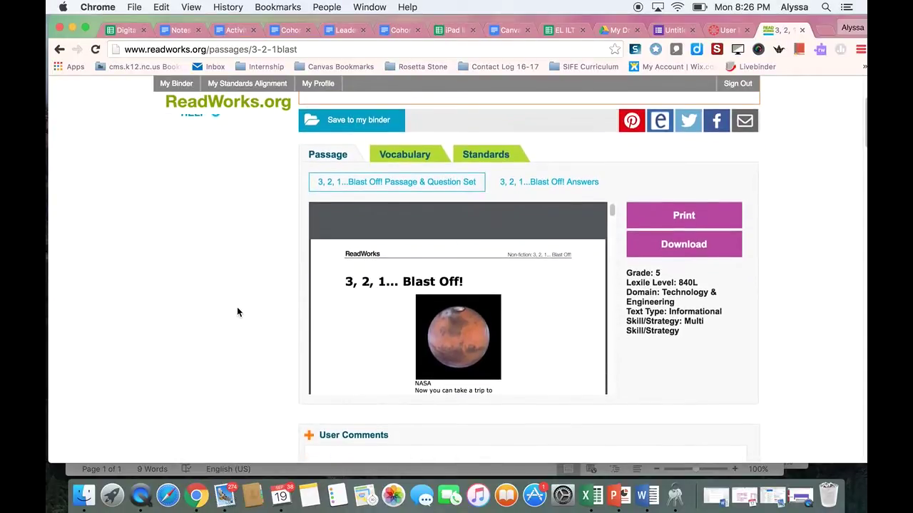
click(673, 246)
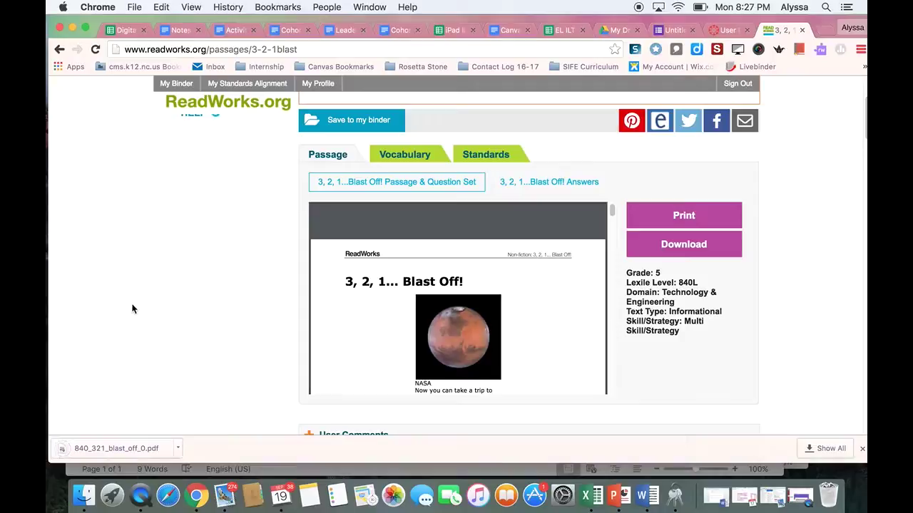
Step: Open the downloaded file 840_321_blast_off_0.pdf from the ReadWorks page
click(670, 30)
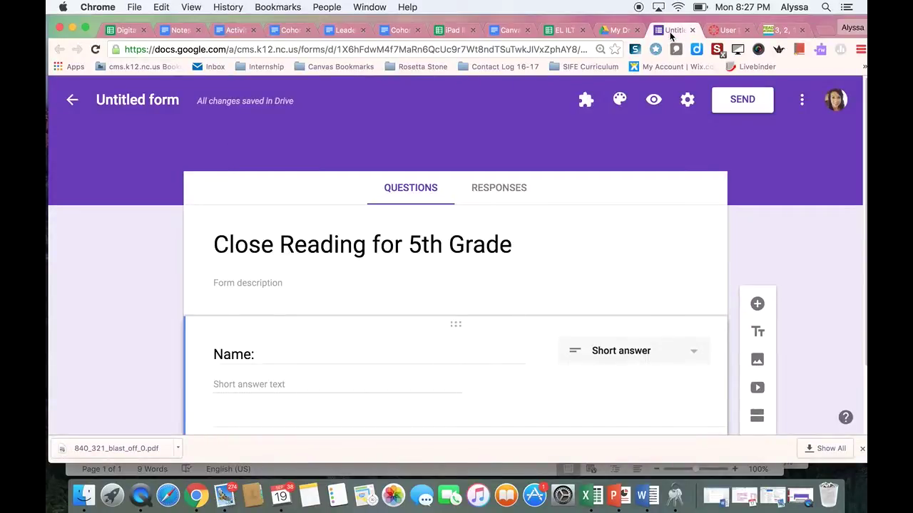
click(778, 30)
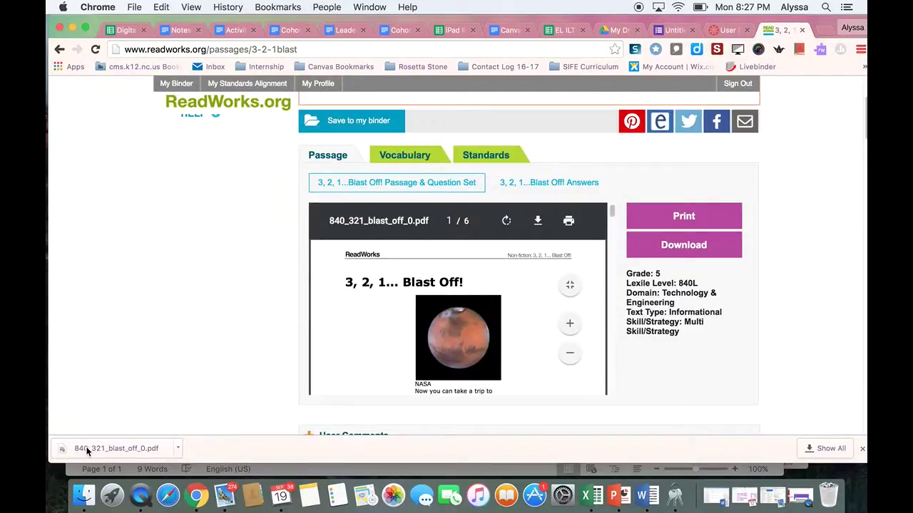
click(85, 449)
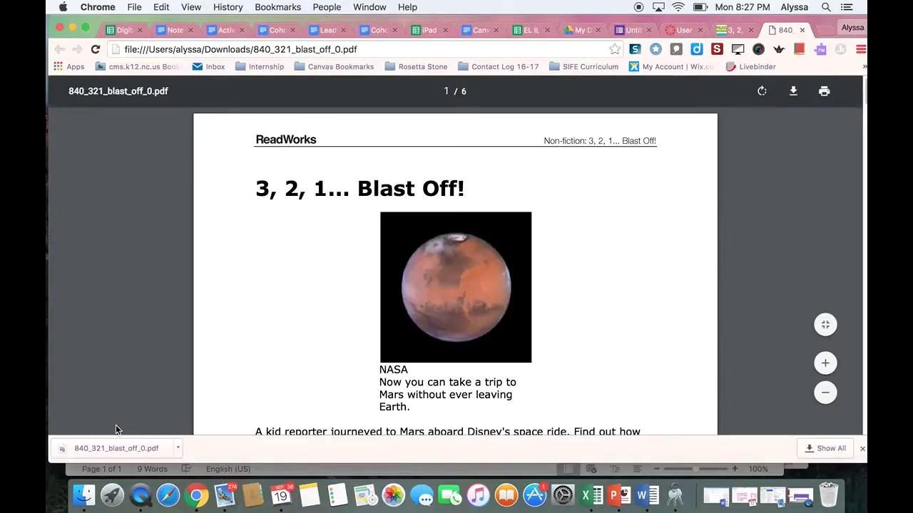
scroll(135, 336, down, 1)
scroll(135, 336, up, 1)
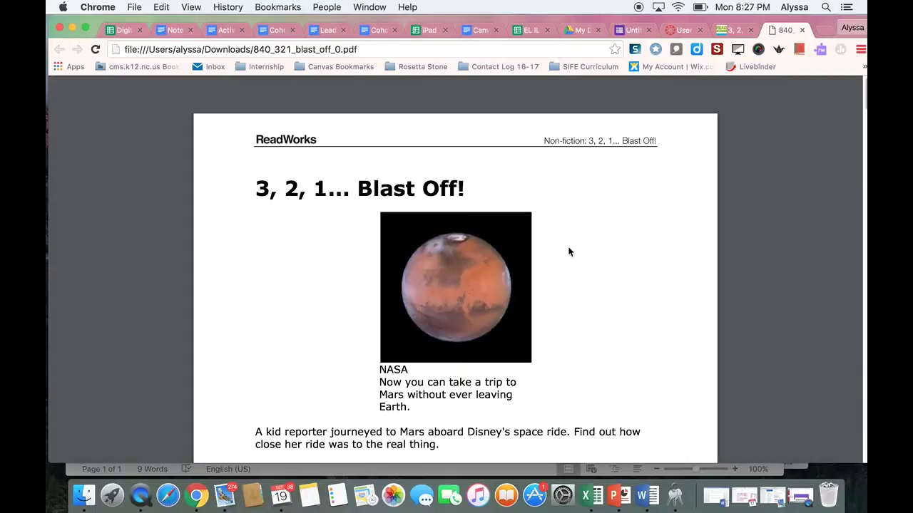
Step: Capture a screenshot of the passage's title together with the Mars picture and its caption
scroll(568, 252, down, 1)
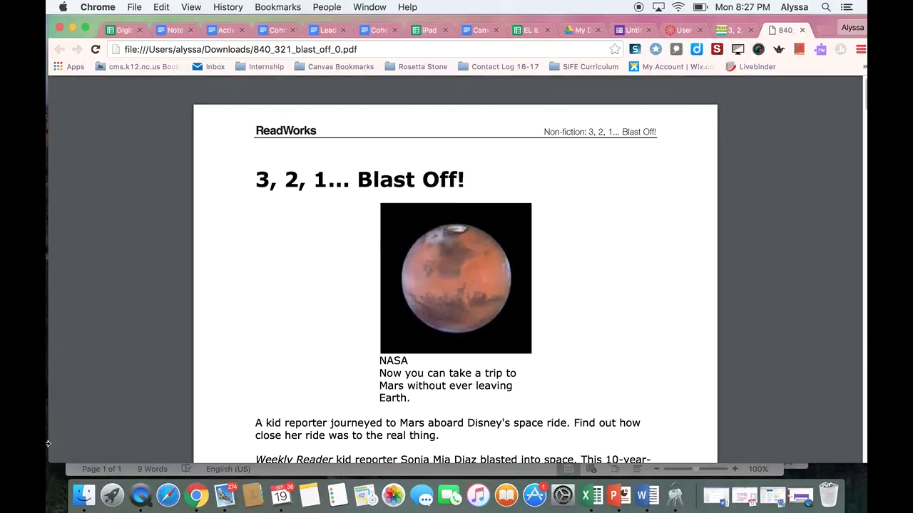
key(super+shift+4)
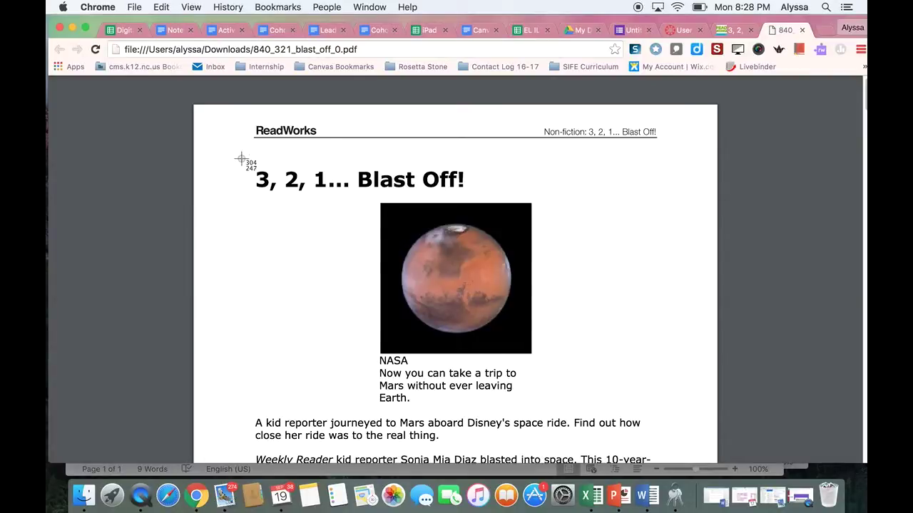
drag(241, 158, 661, 413)
Step: Capture a screenshot of the four introductory paragraphs, from "A kid reporter journeyed to Mars" to "in the future"
scroll(728, 283, down, 5)
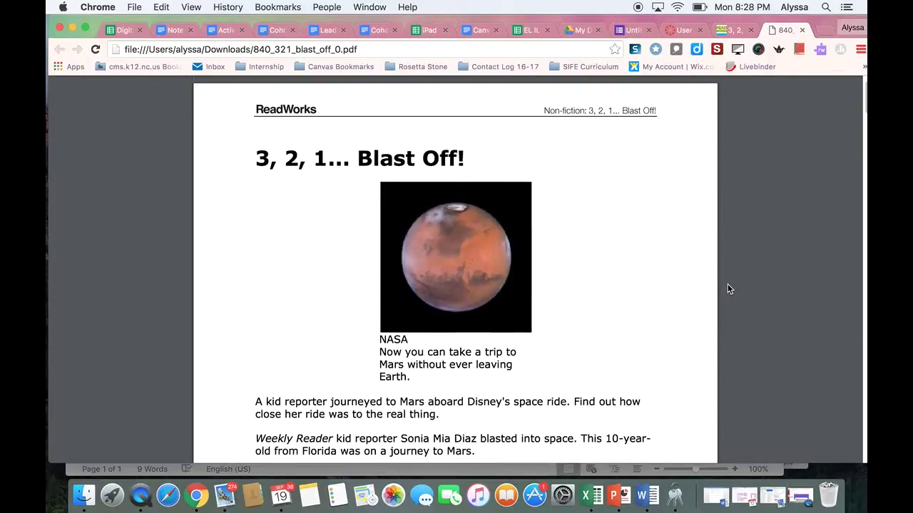
scroll(727, 286, down, 5)
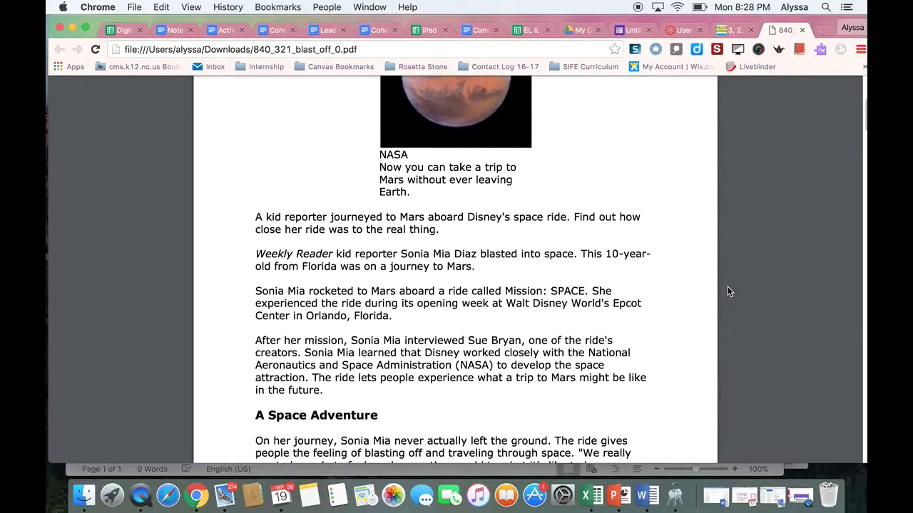
scroll(728, 291, down, 1)
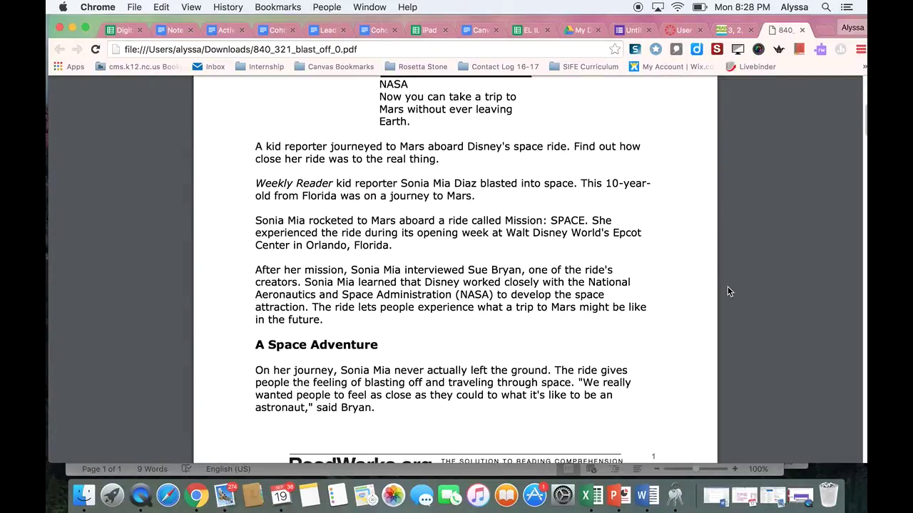
key(super+shift+4)
drag(248, 134, 671, 337)
Step: Capture a screenshot of the "A Space Adventure" section, including its continuation at the start of page 2
scroll(670, 340, down, 5)
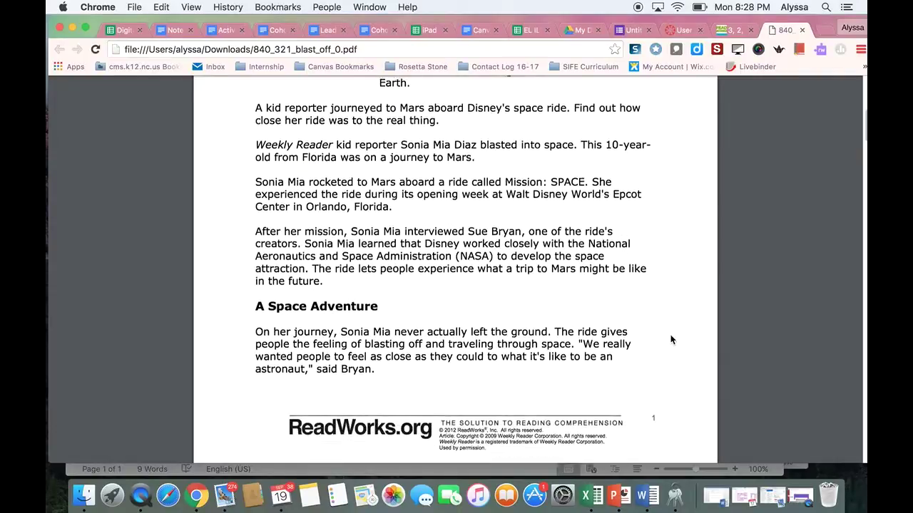
scroll(671, 340, down, 4)
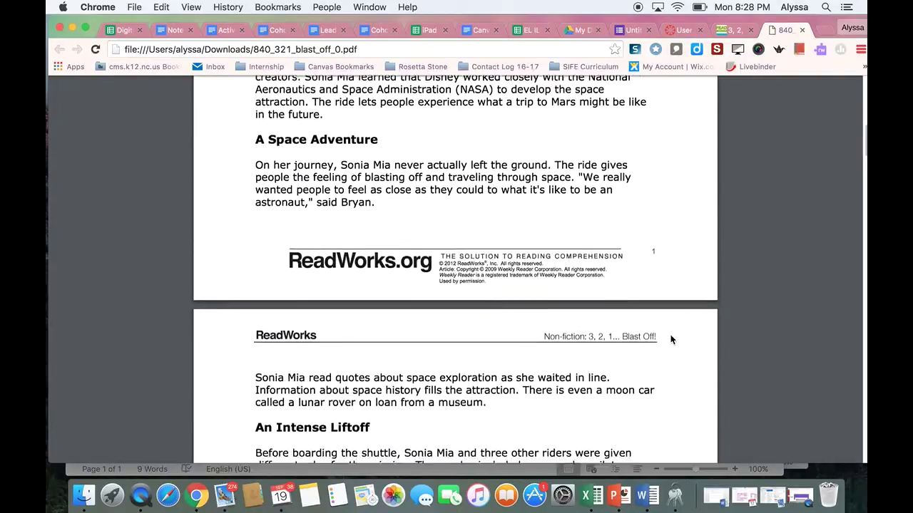
scroll(670, 339, down, 1)
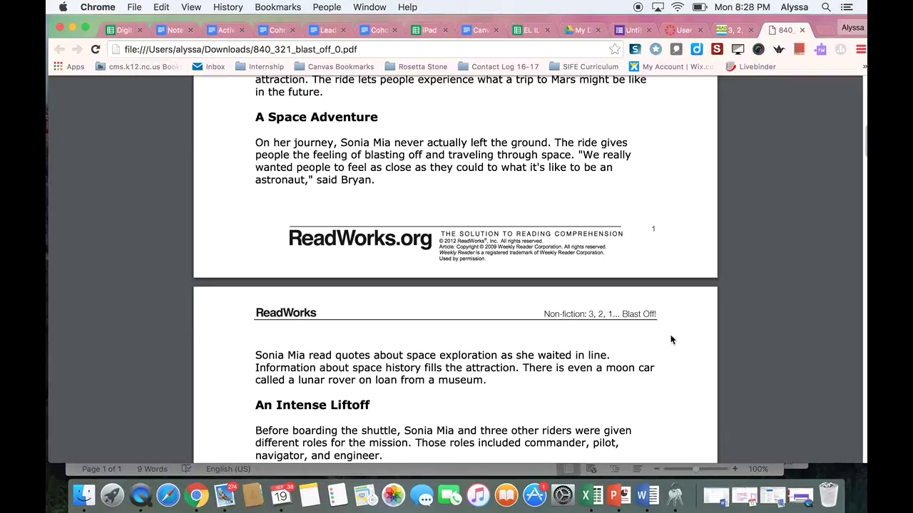
key(super+shift+4)
drag(244, 109, 691, 396)
Step: Close the passage PDF and return to the Close Reading form
scroll(691, 394, down, 2)
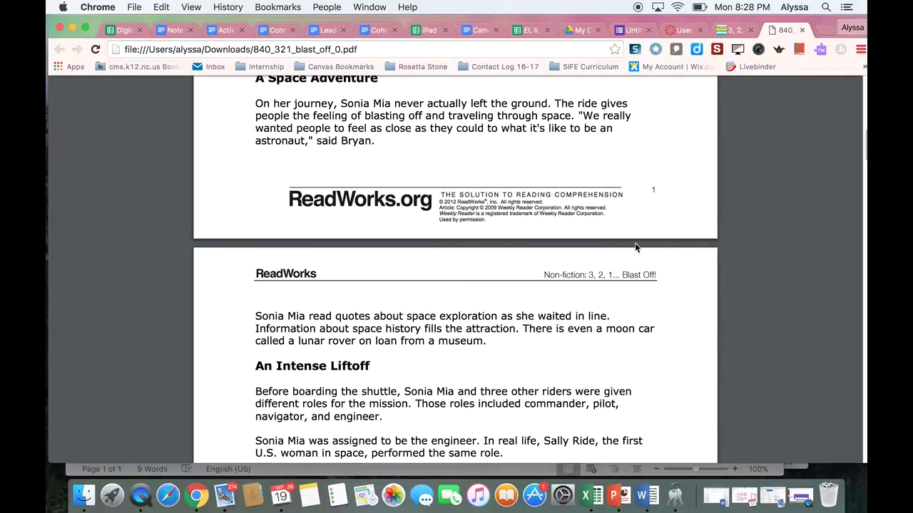
scroll(634, 239, up, 10)
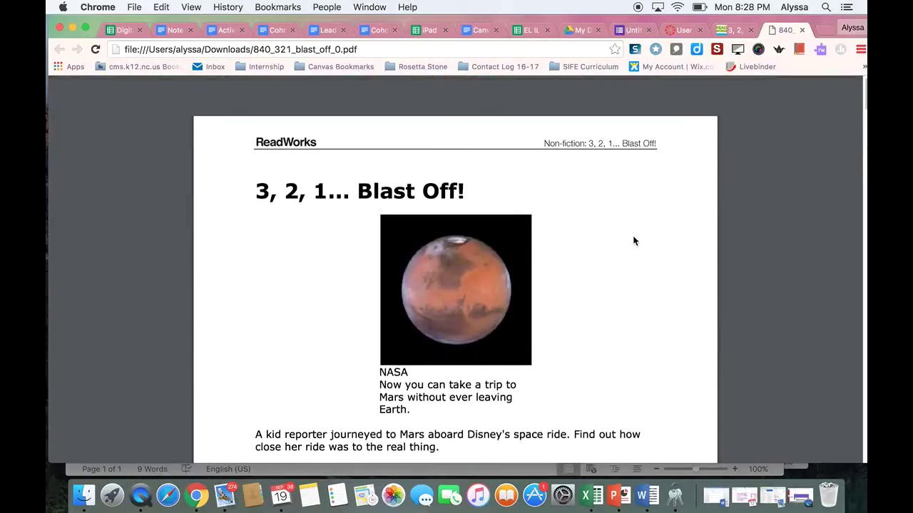
click(801, 30)
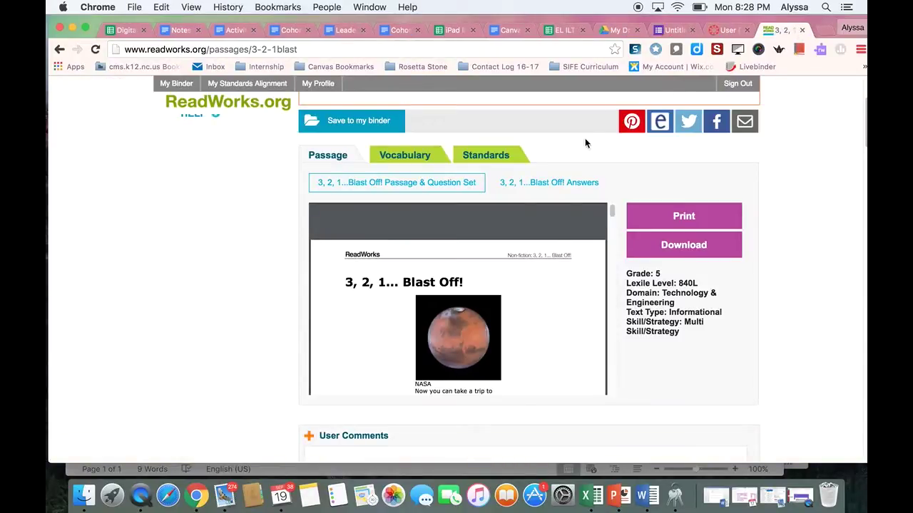
click(676, 29)
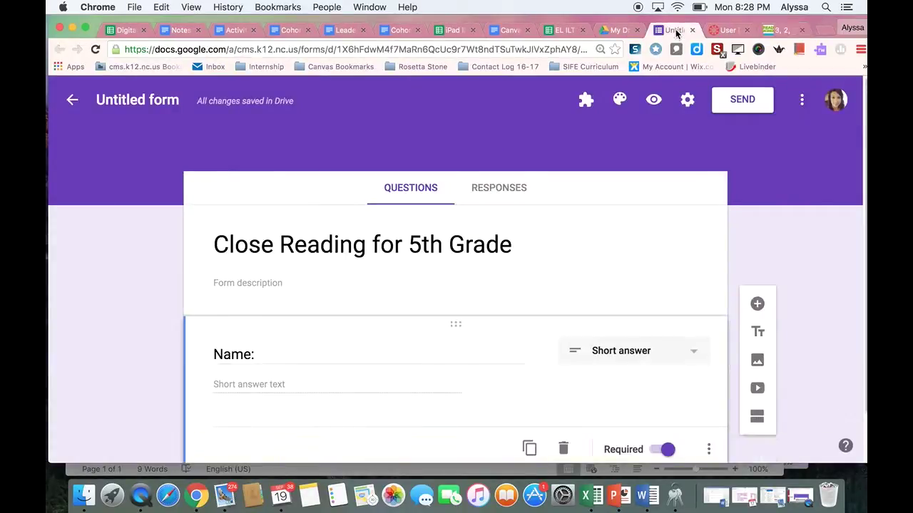
Step: Insert the Desktop image "Screen Shot 2016-09-19 at 8.27.58 PM" into the form below the Name question
scroll(540, 261, down, 2)
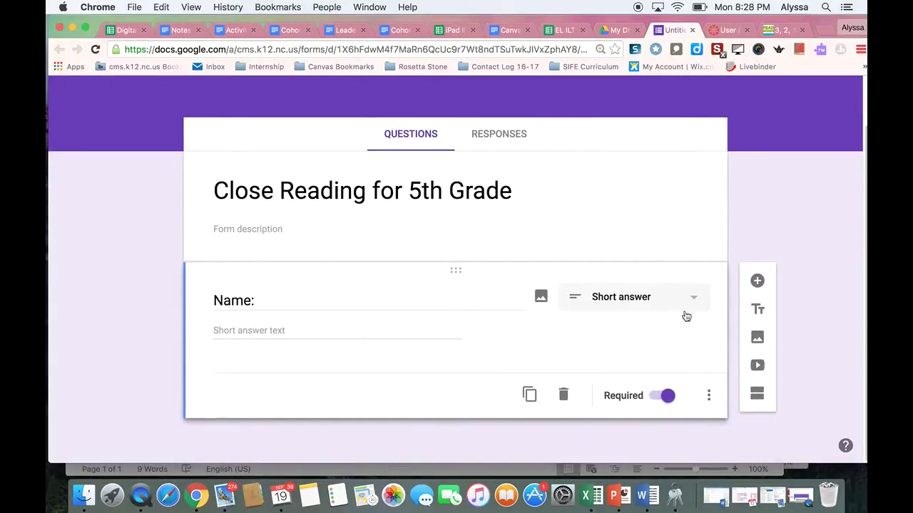
click(757, 343)
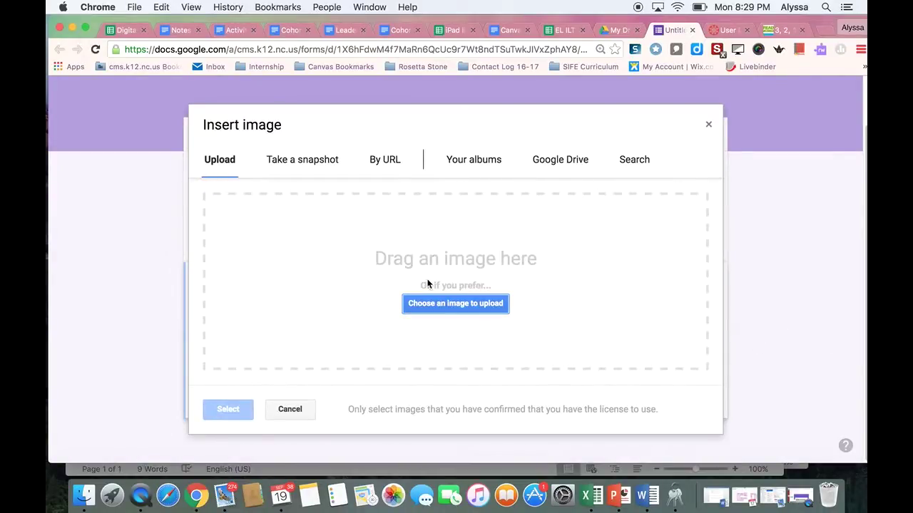
click(431, 306)
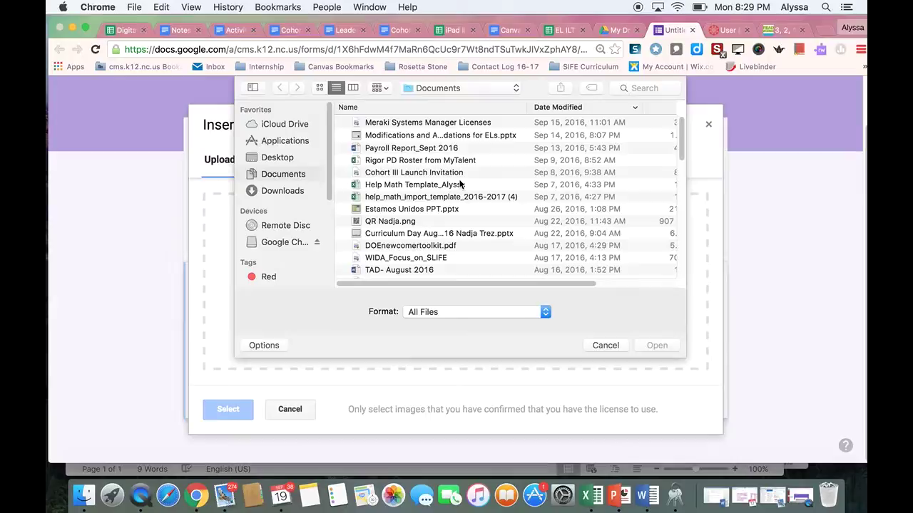
click(480, 88)
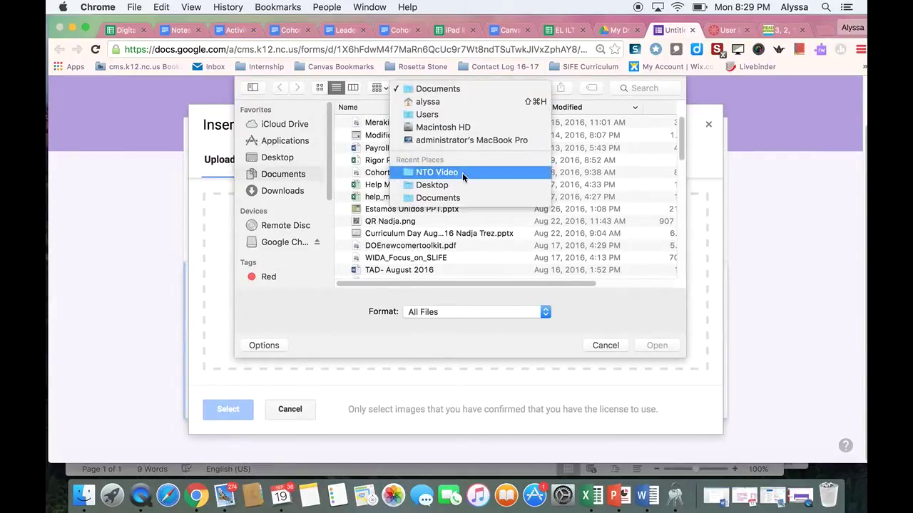
click(434, 184)
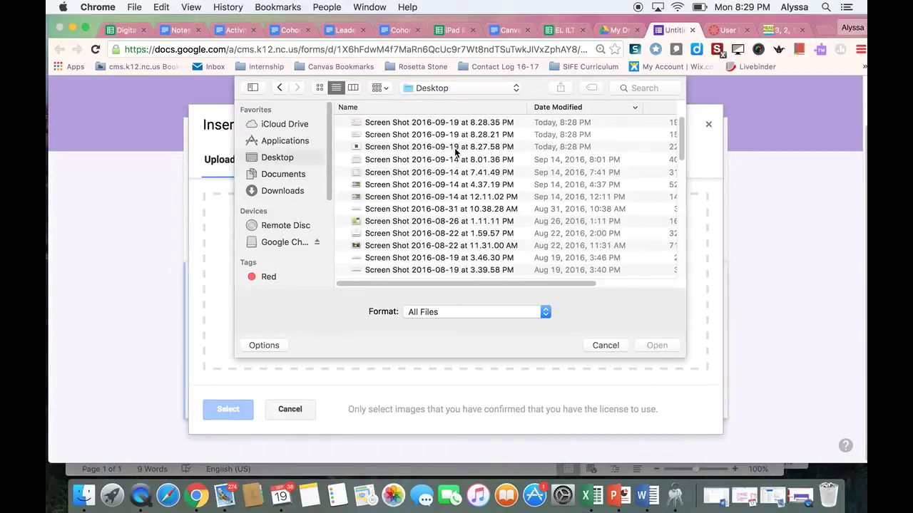
scroll(454, 152, right, 1)
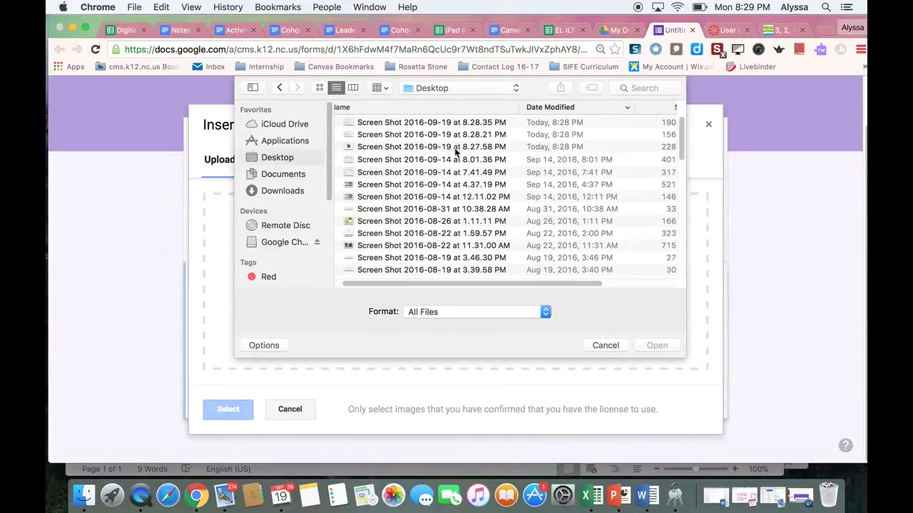
double_click(406, 146)
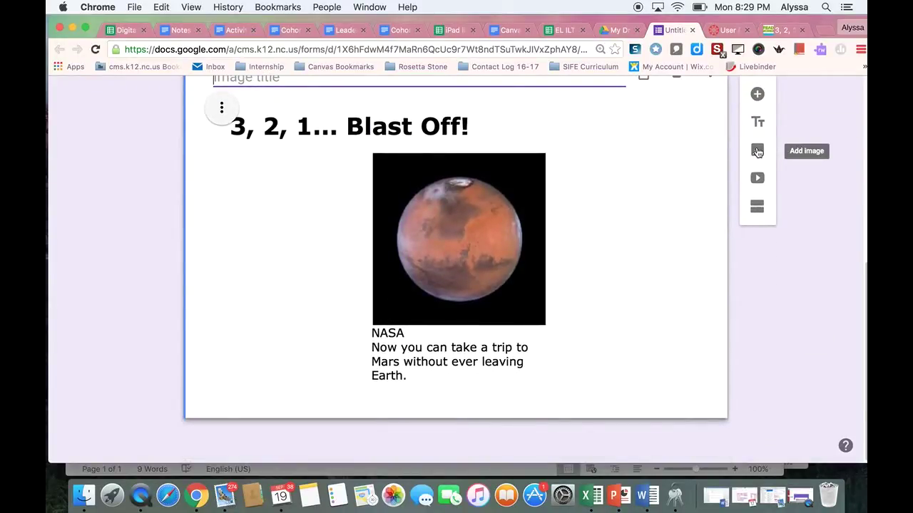
Step: Insert the screenshot of the passage's introductory paragraphs, taken at 8.28.21 PM, below the Mars image
click(757, 151)
click(429, 305)
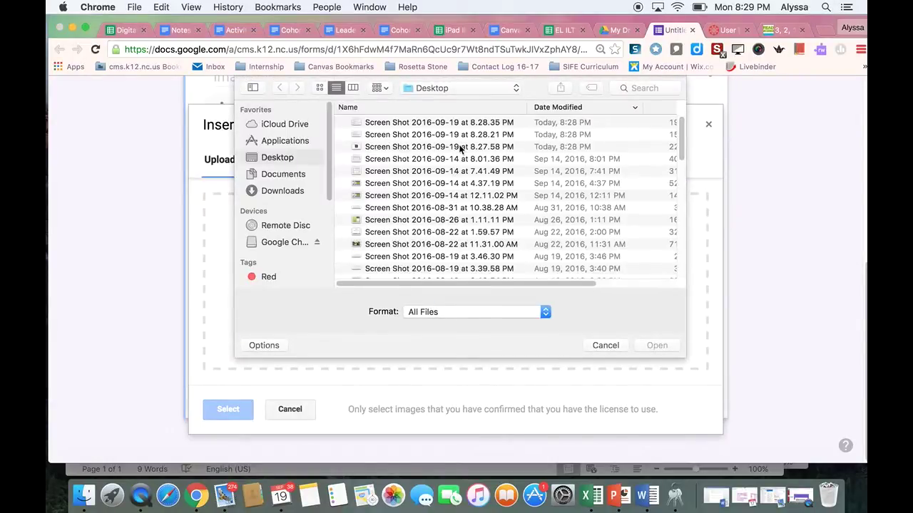
double_click(461, 143)
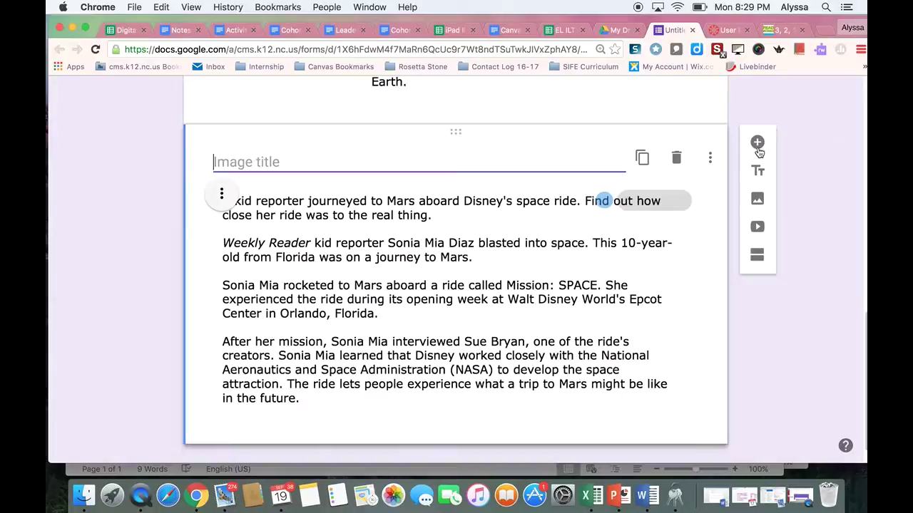
click(757, 146)
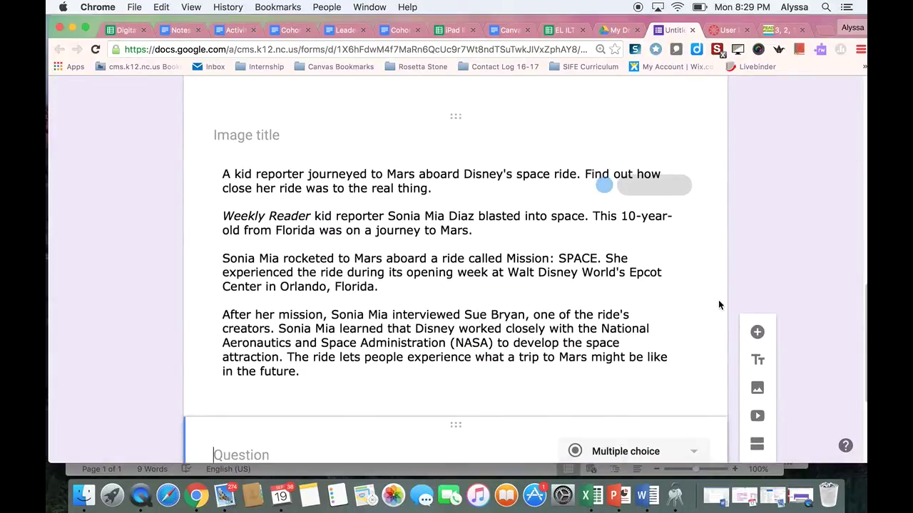
scroll(718, 299, down, 5)
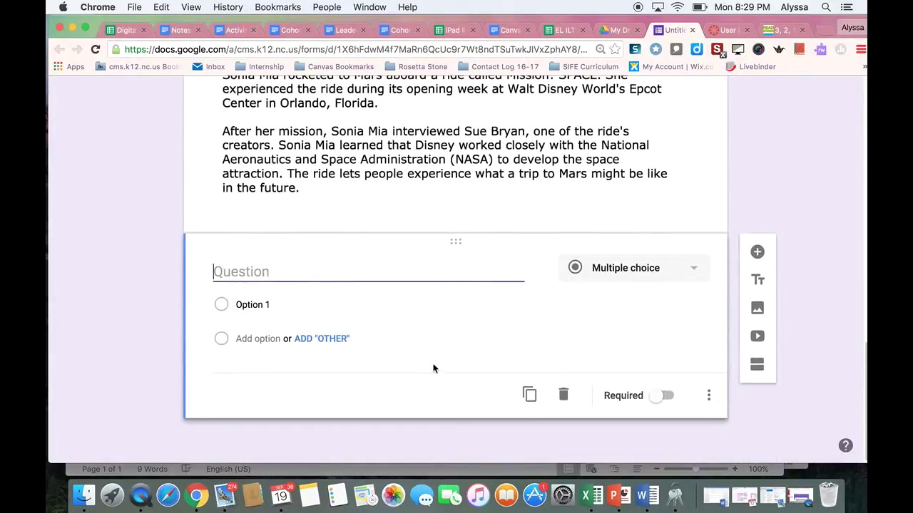
click(563, 394)
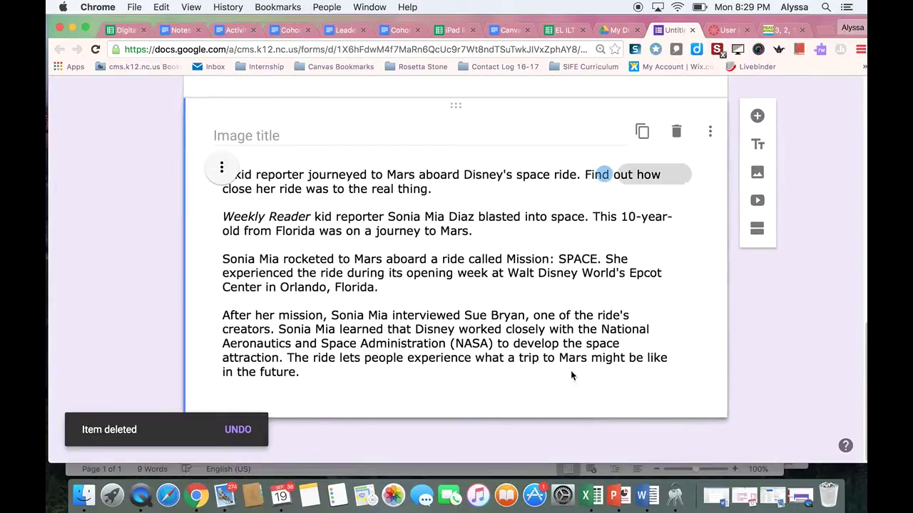
Step: Insert the "A Space Adventure" image, "Screen Shot 2016-09-19 at 8.28.35 PM", below the introductory paragraphs
click(757, 174)
click(443, 303)
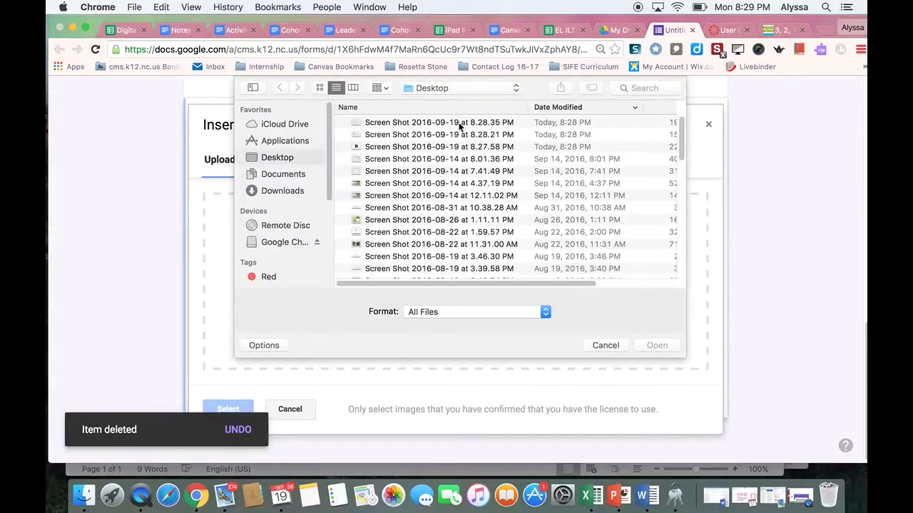
double_click(460, 126)
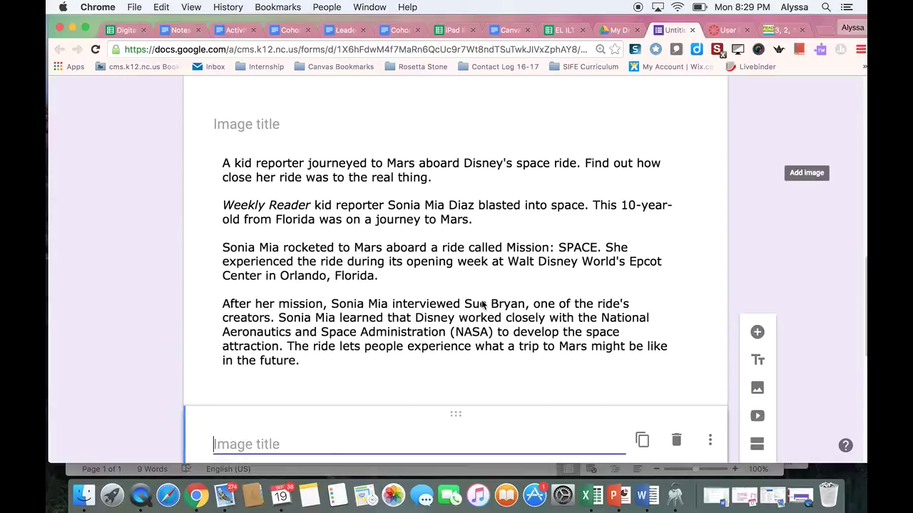
Step: Give the "3, 2, 1... Blast Off!" Mars image the title "Please read the passage below."
scroll(481, 305, up, 10)
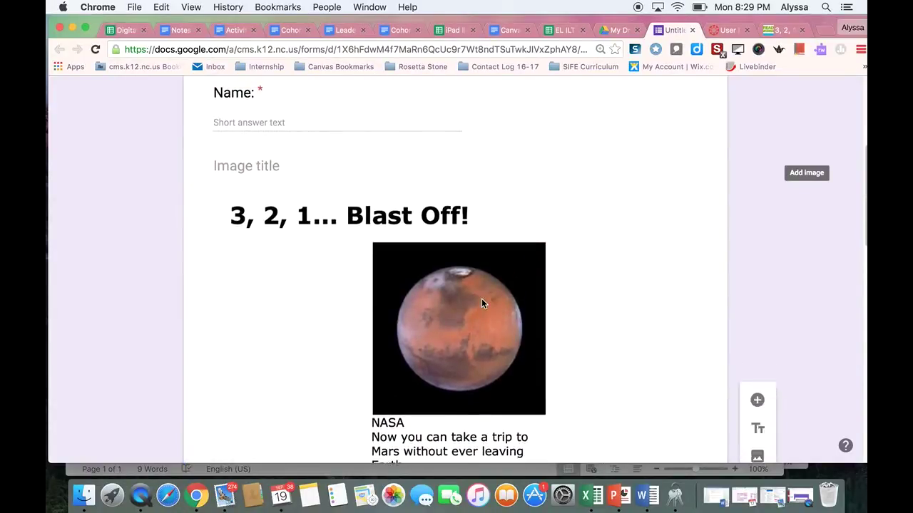
scroll(481, 303, down, 5)
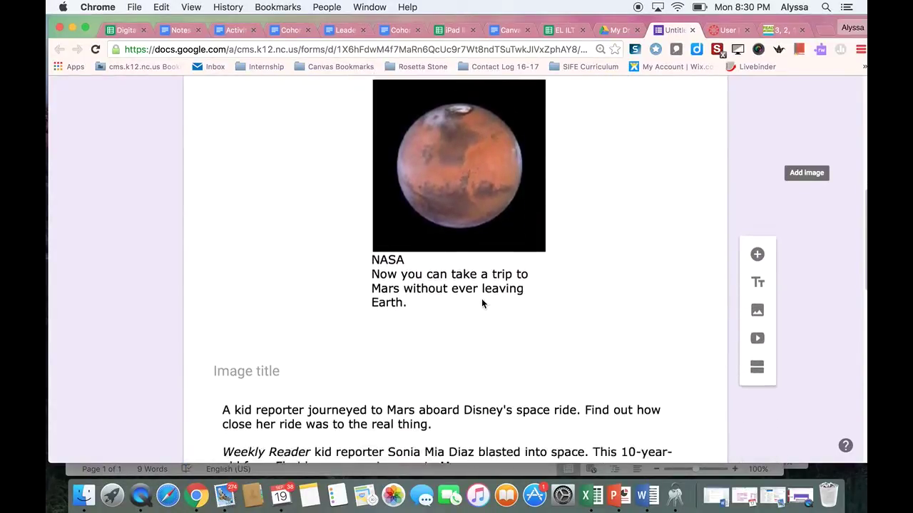
scroll(481, 303, down, 15)
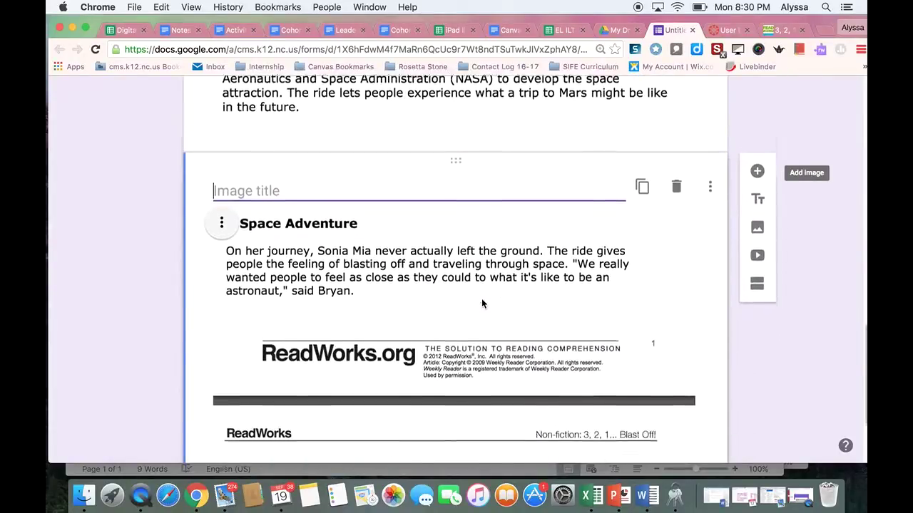
scroll(482, 304, down, 4)
scroll(482, 304, up, 7)
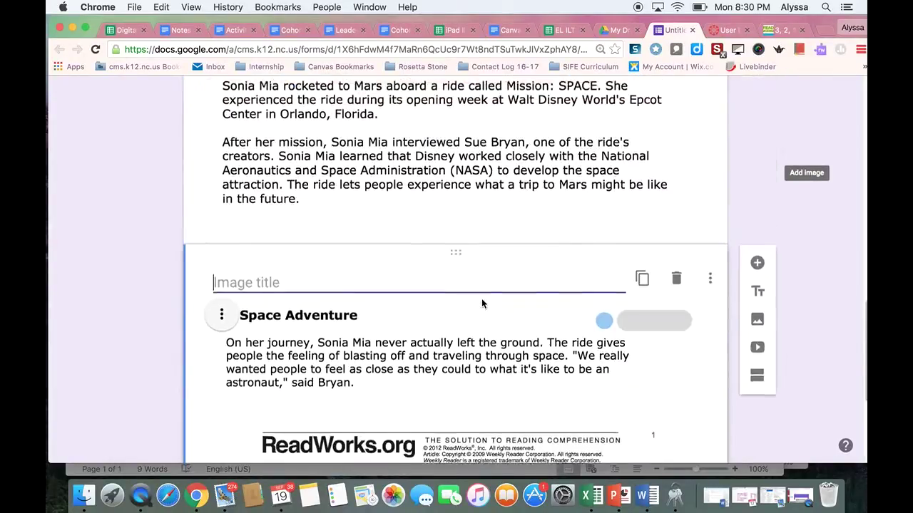
scroll(482, 298, up, 20)
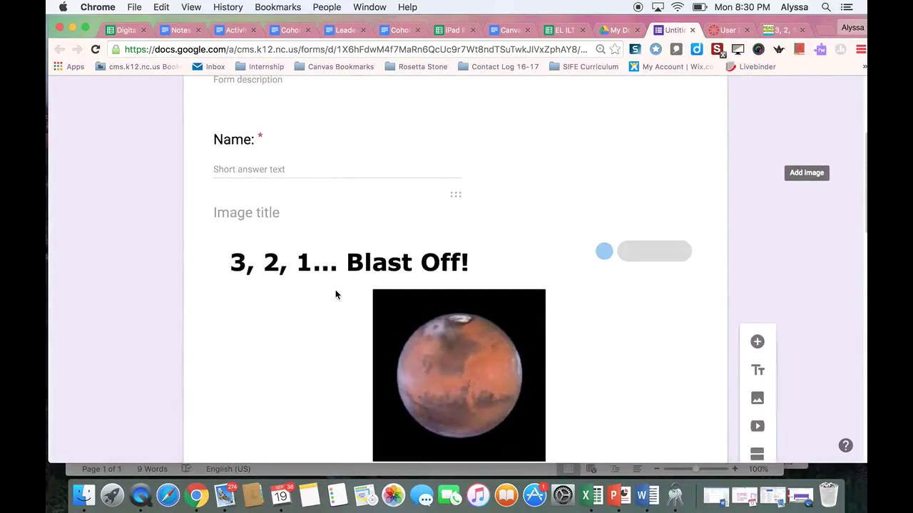
click(255, 215)
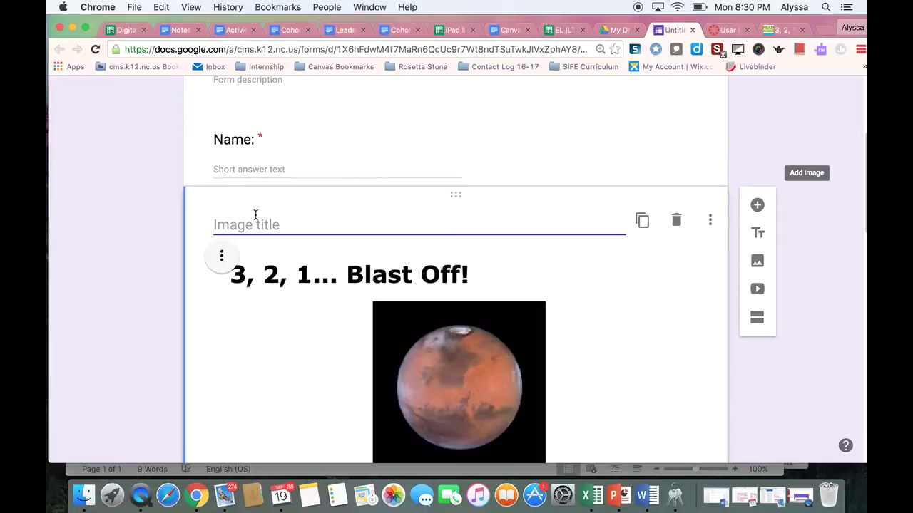
text(Please read the passage below.)
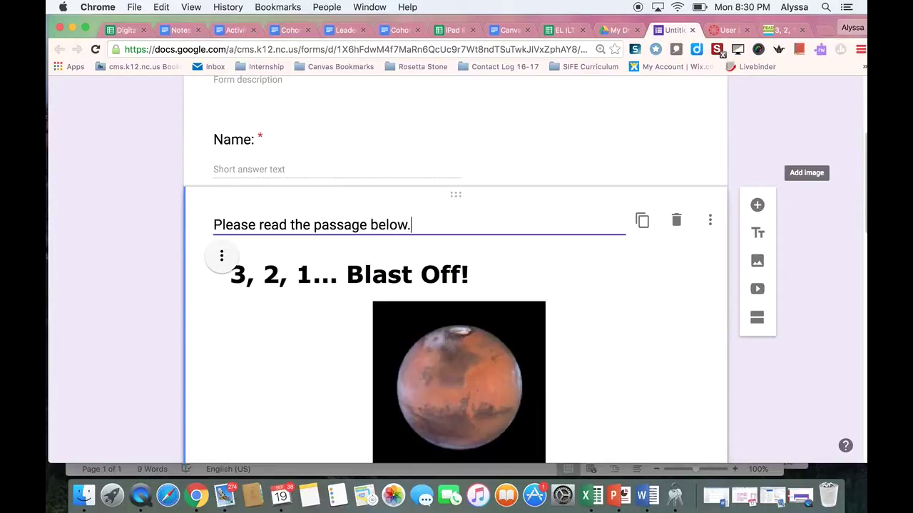
Step: Add a question below the "A Space Adventure" image reading "Tell me the GIST of this passage in 20 words or less."
scroll(255, 216, down, 2)
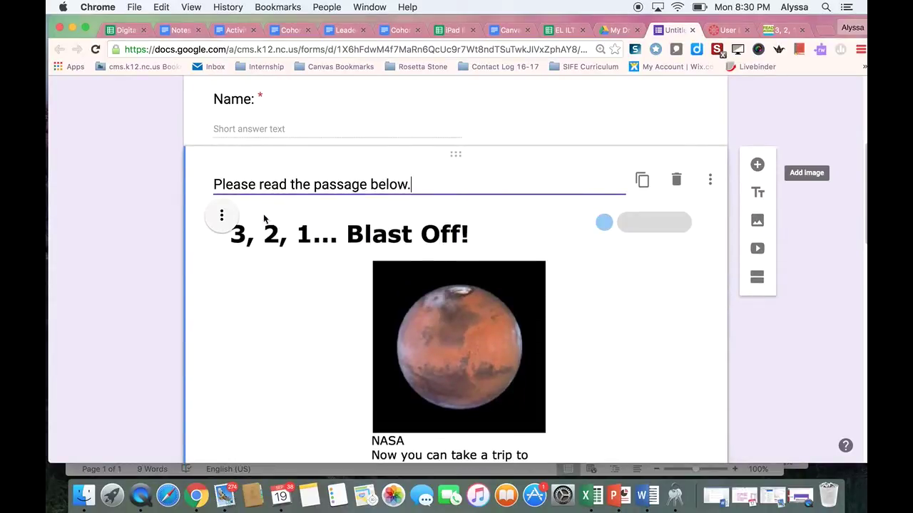
scroll(524, 245, down, 1)
scroll(523, 245, down, 5)
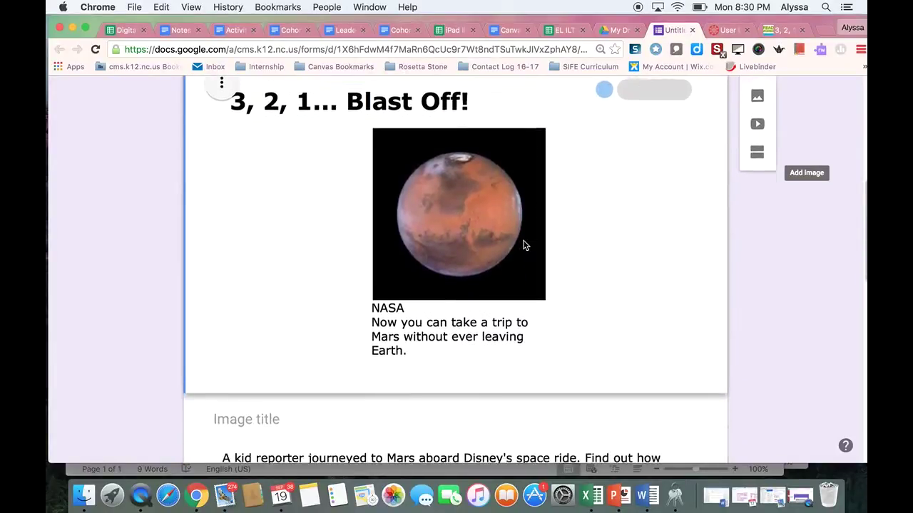
scroll(523, 246, down, 10)
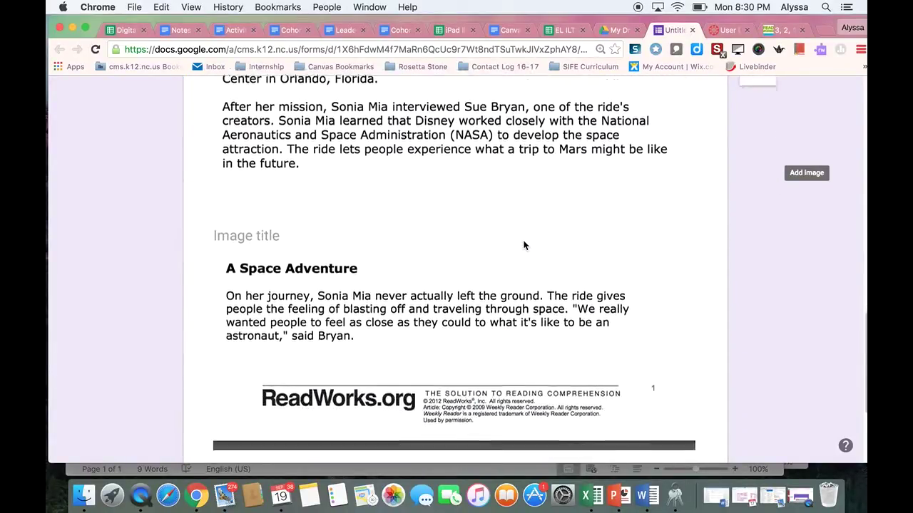
scroll(523, 245, down, 3)
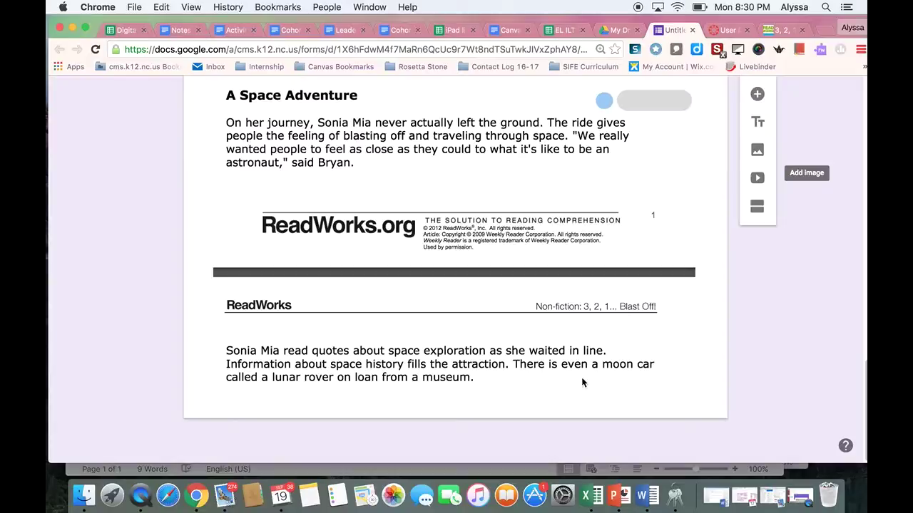
click(587, 385)
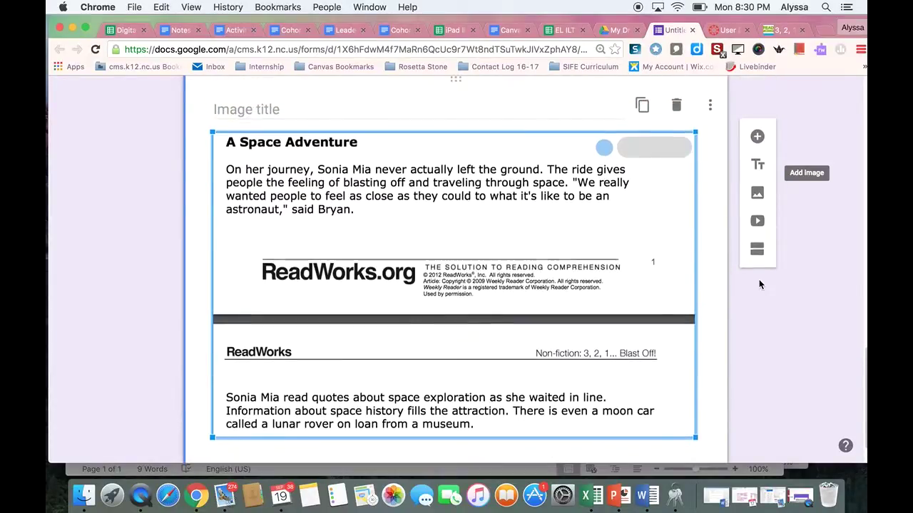
click(758, 97)
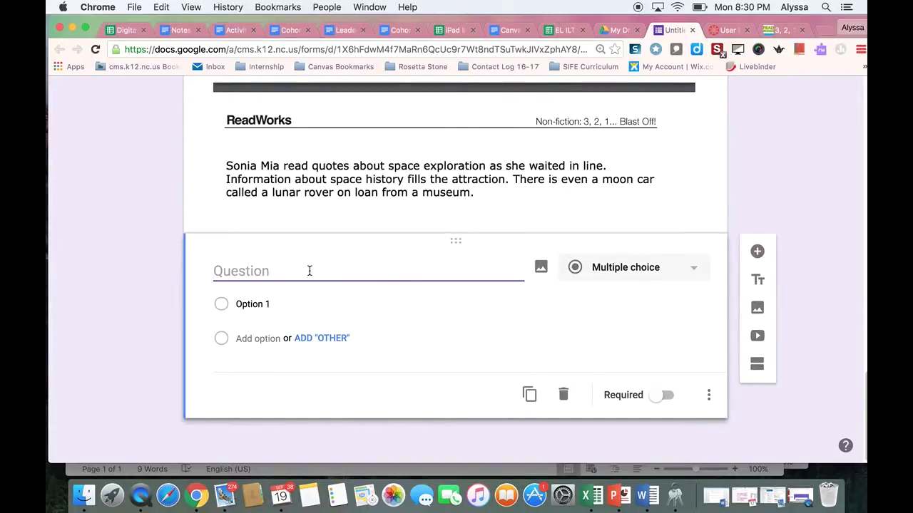
text(Tell me the )
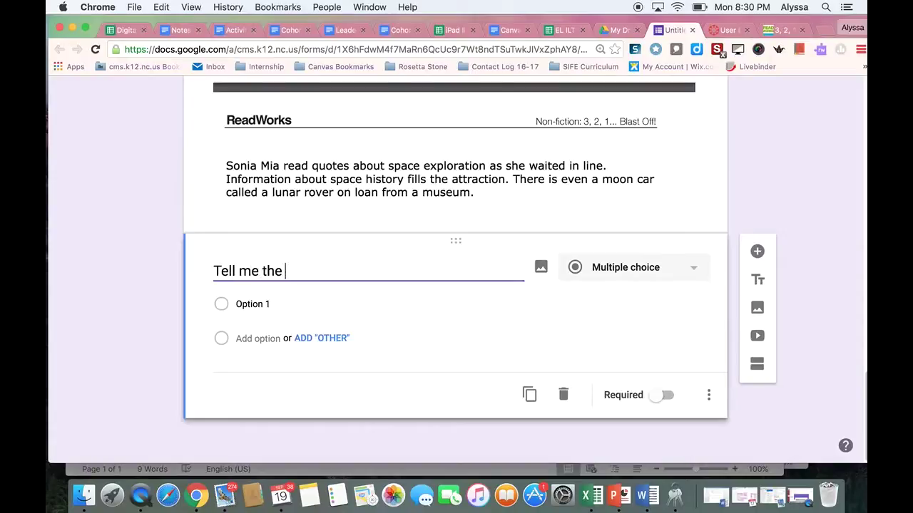
text(GlSI)
text( of this passage)
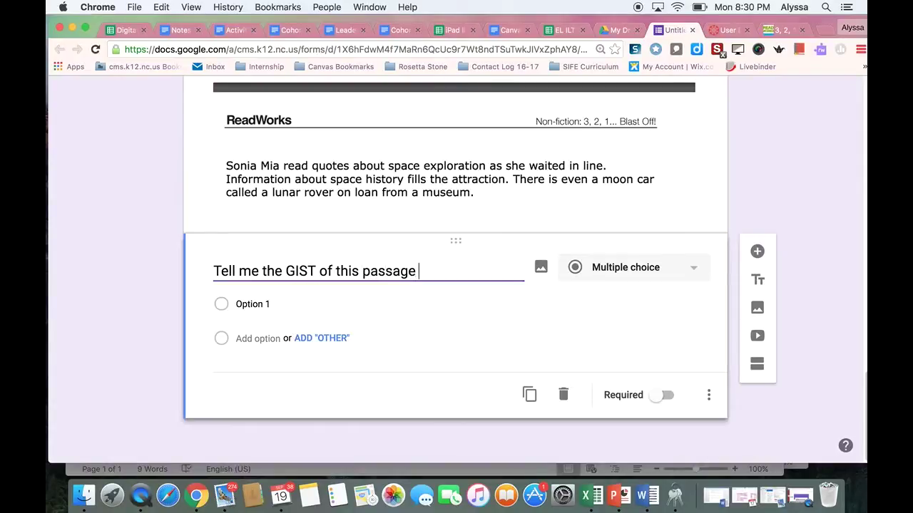
text( in 20 words or )
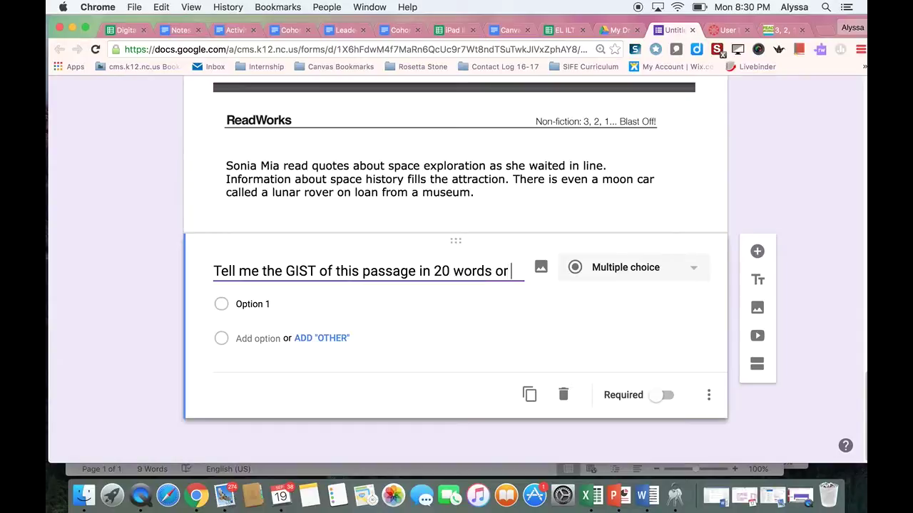
text(less)
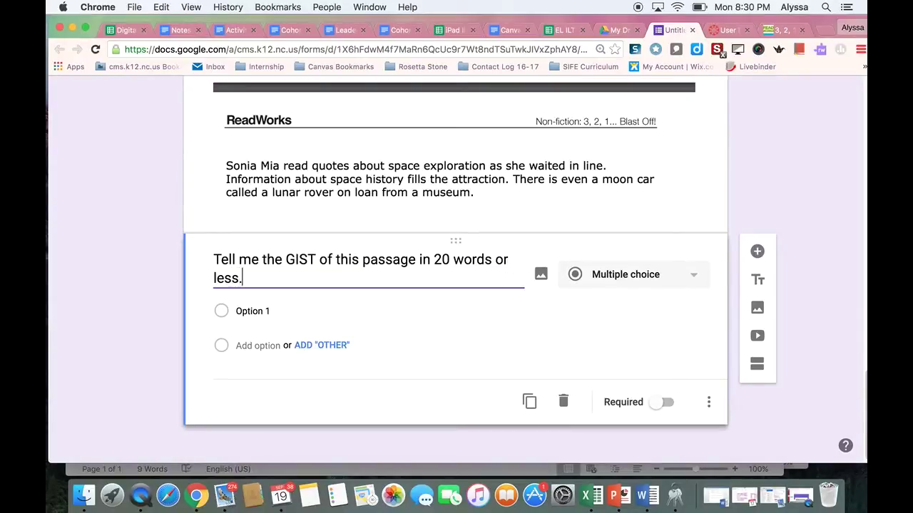
Step: Change the GIST question's type to Paragraph and make it required
click(610, 281)
click(610, 237)
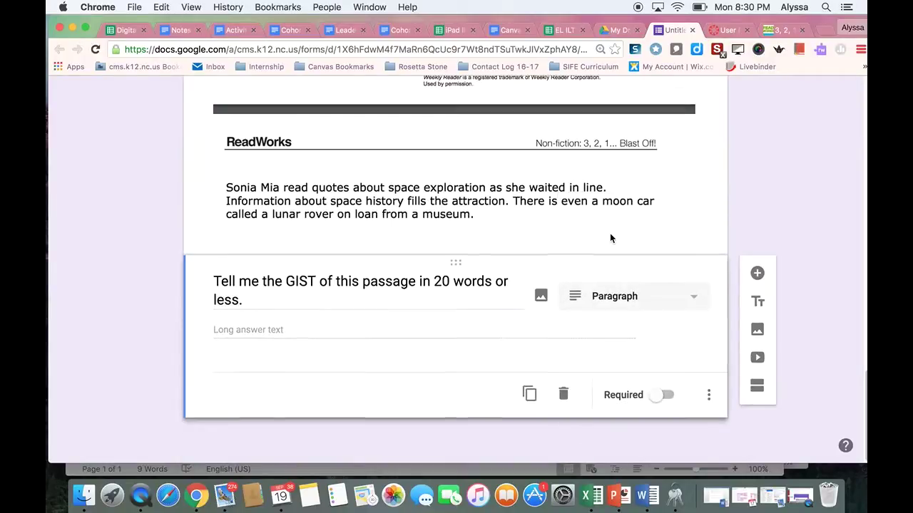
click(657, 402)
scroll(657, 401, up, 5)
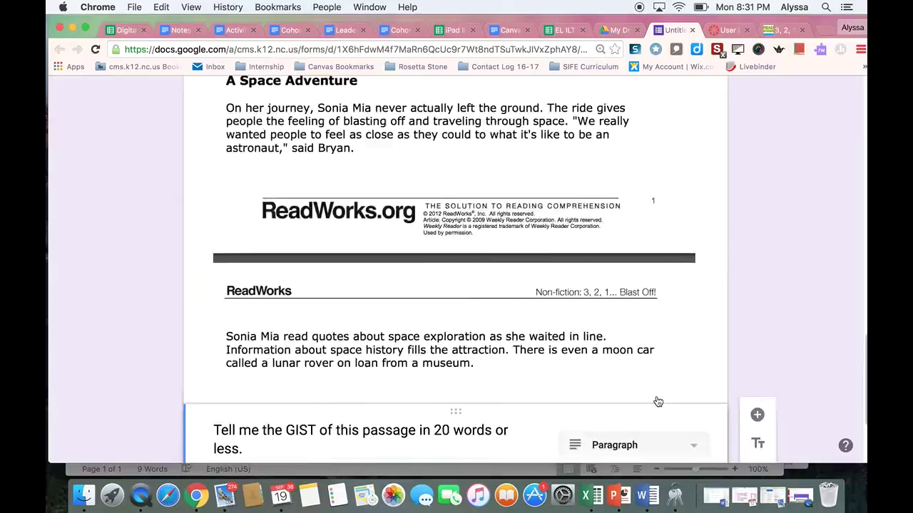
scroll(658, 401, up, 15)
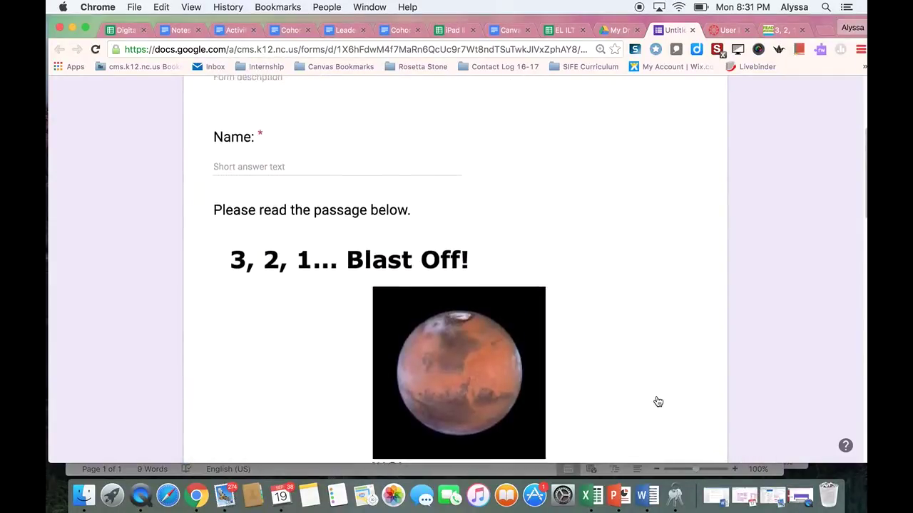
scroll(658, 401, down, 5)
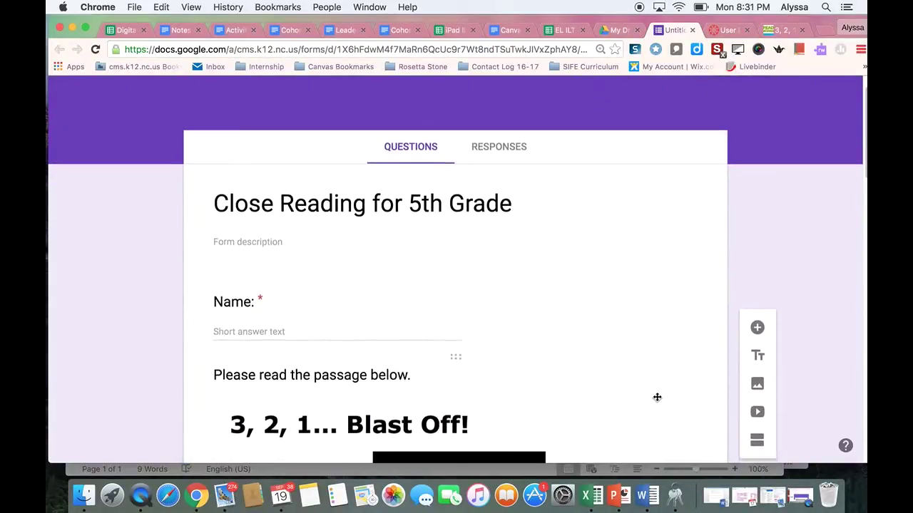
Step: Add a new section after the GIST question and title it "2nd Read"
scroll(657, 397, down, 6)
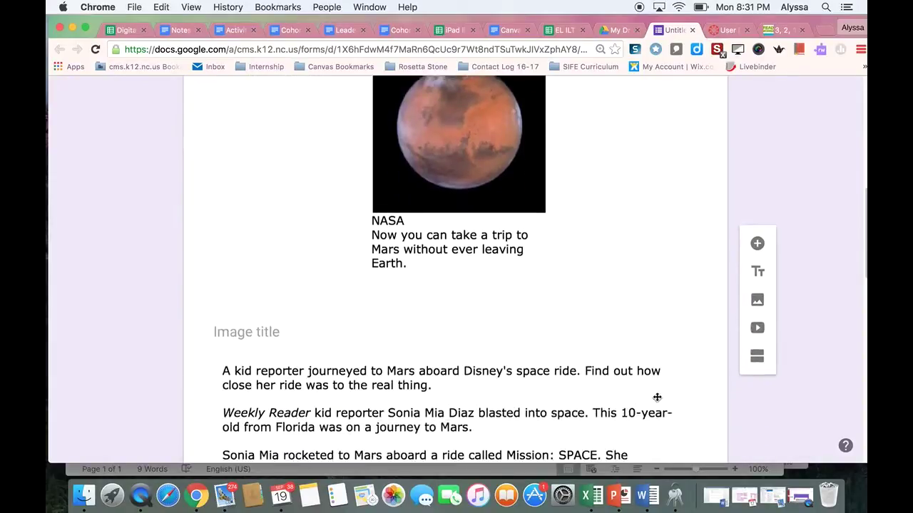
scroll(657, 397, down, 11)
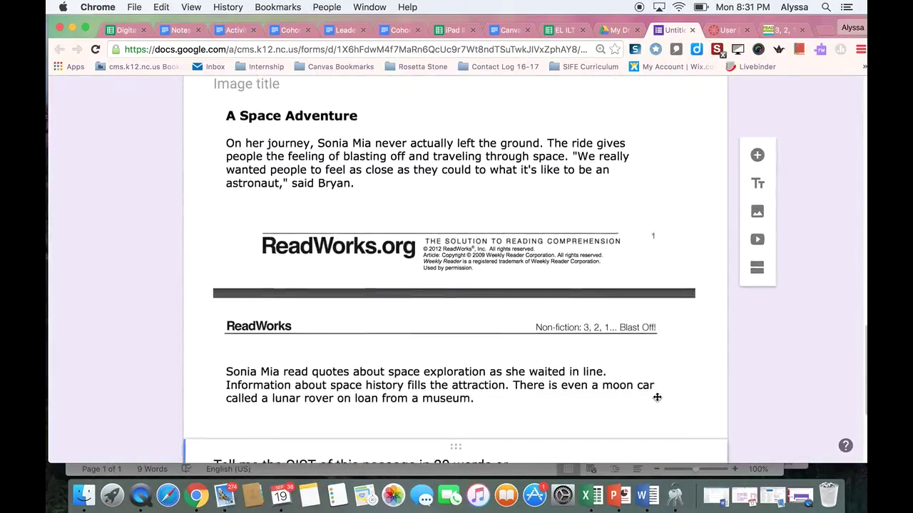
scroll(657, 397, down, 2)
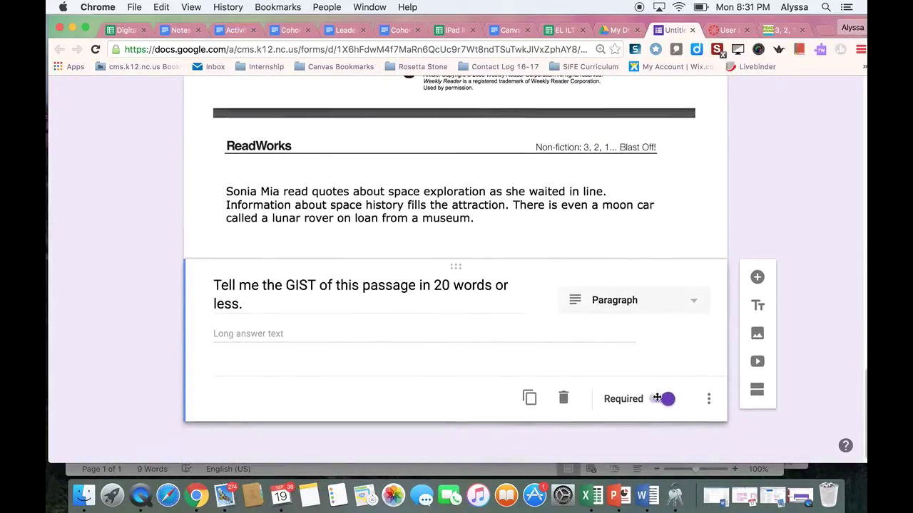
scroll(658, 401, down, 1)
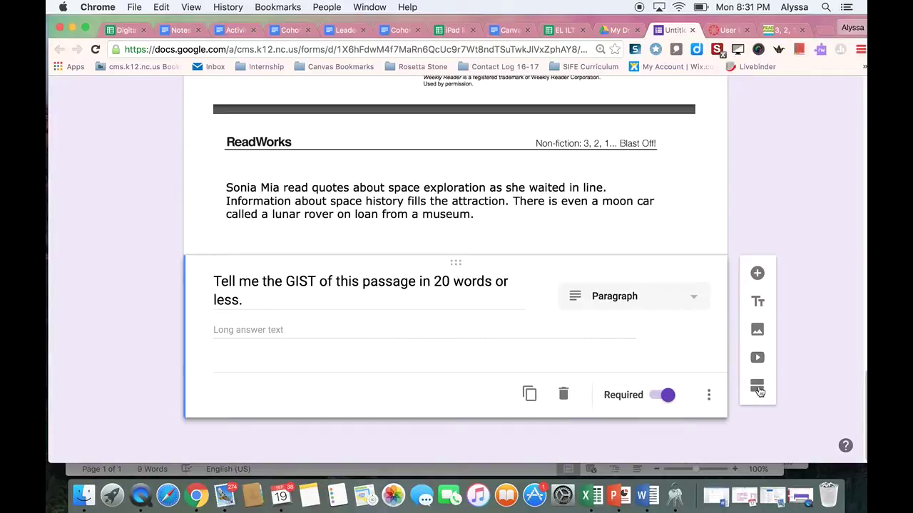
click(757, 387)
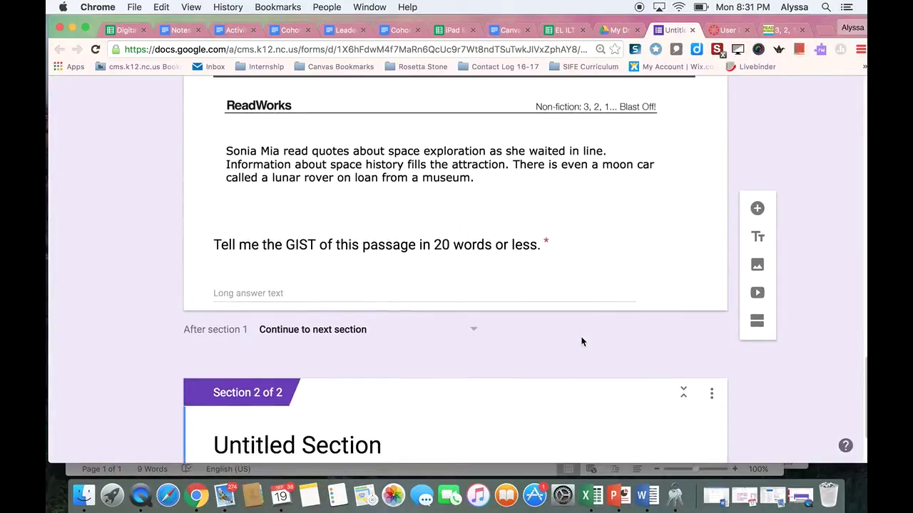
scroll(581, 342, down, 2)
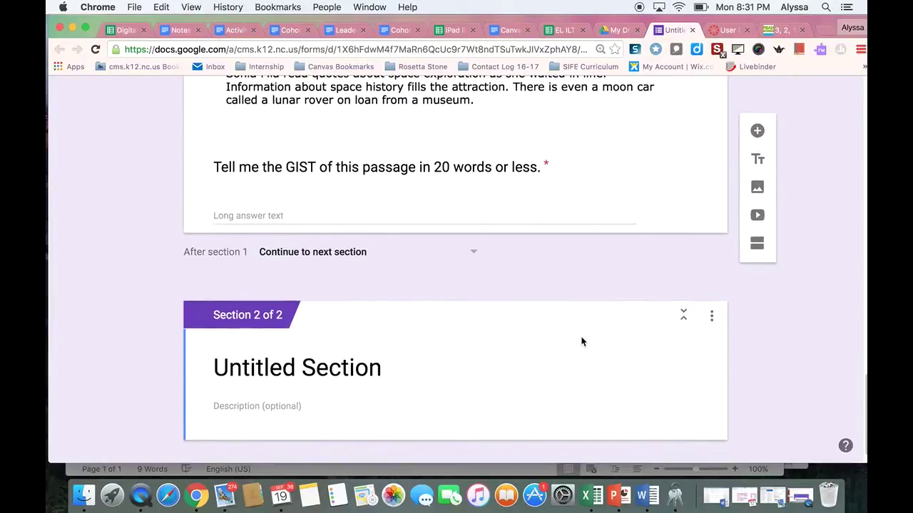
click(371, 357)
text(2nd Read)
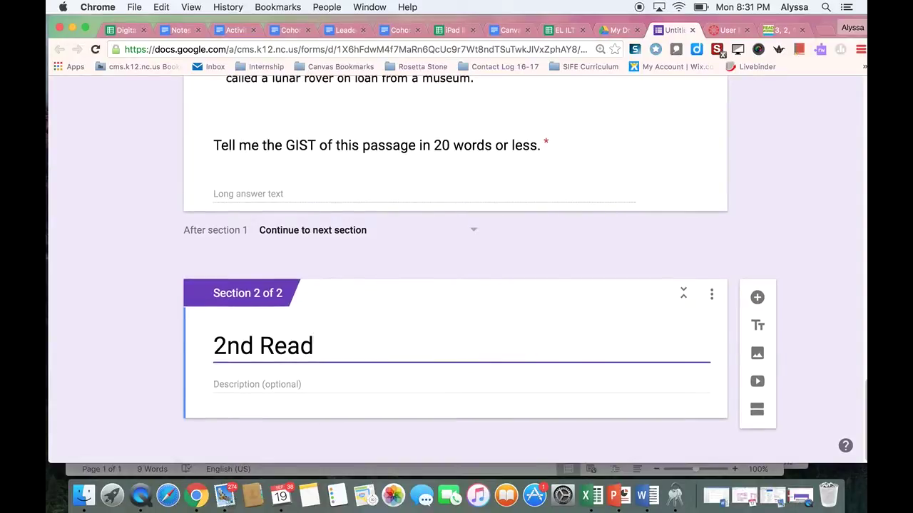
Step: Give the "2nd Read" section the description "Identify two cause and effect relationships in the following section of the text."
click(237, 387)
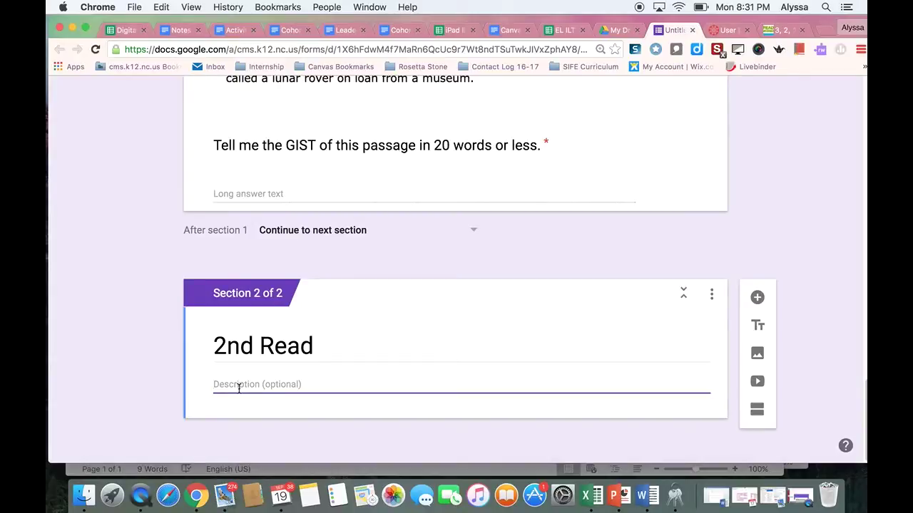
text(Identify)
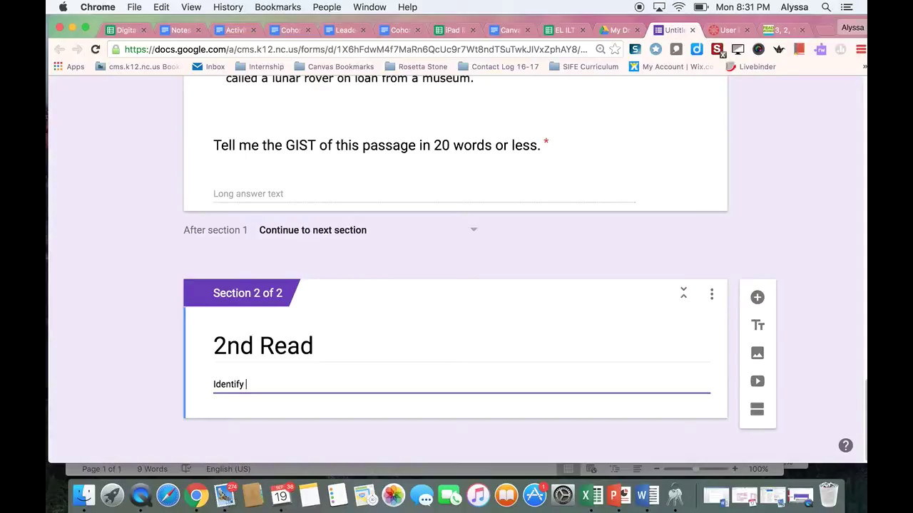
text( two cause and effect relationships in the following section of the text.)
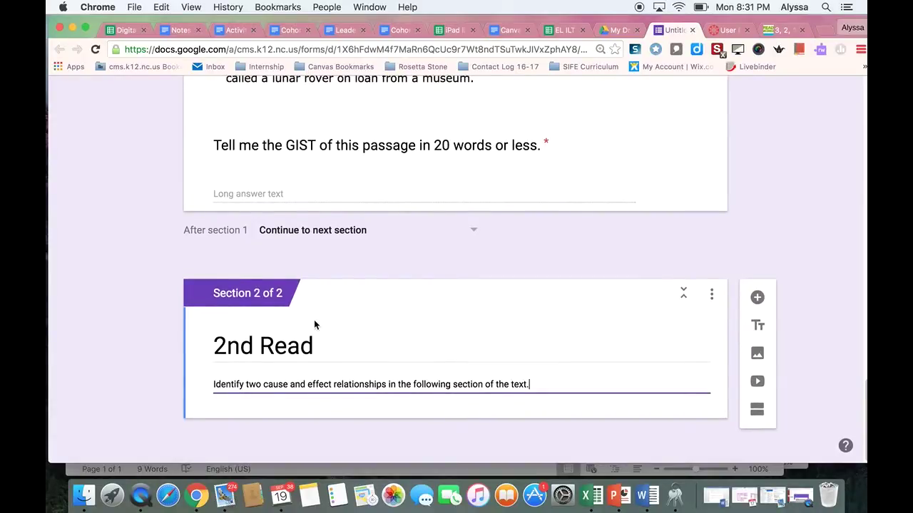
Step: Insert the introductory paragraphs image, "Screen Shot 2016-09-19 at 8.28.21 PM", from the Desktop into the "2nd Read" section
scroll(315, 324, up, 10)
scroll(314, 324, up, 10)
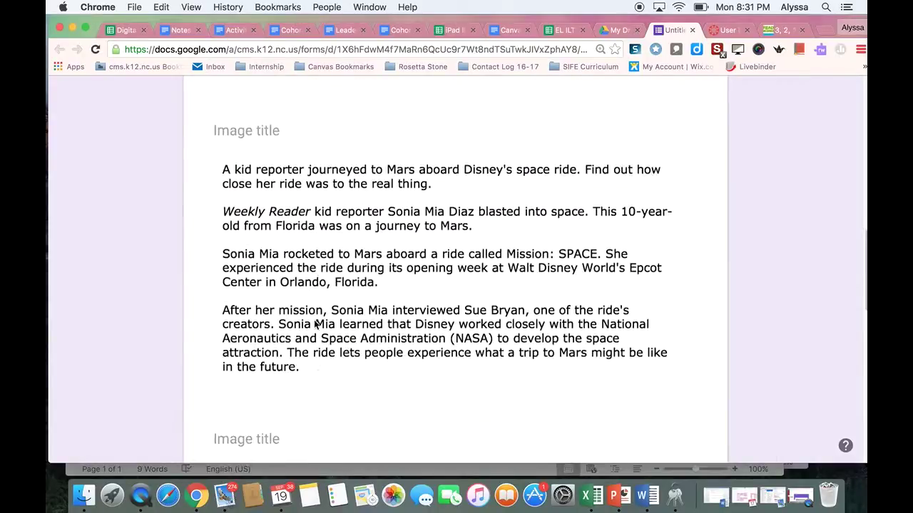
scroll(315, 323, down, 3)
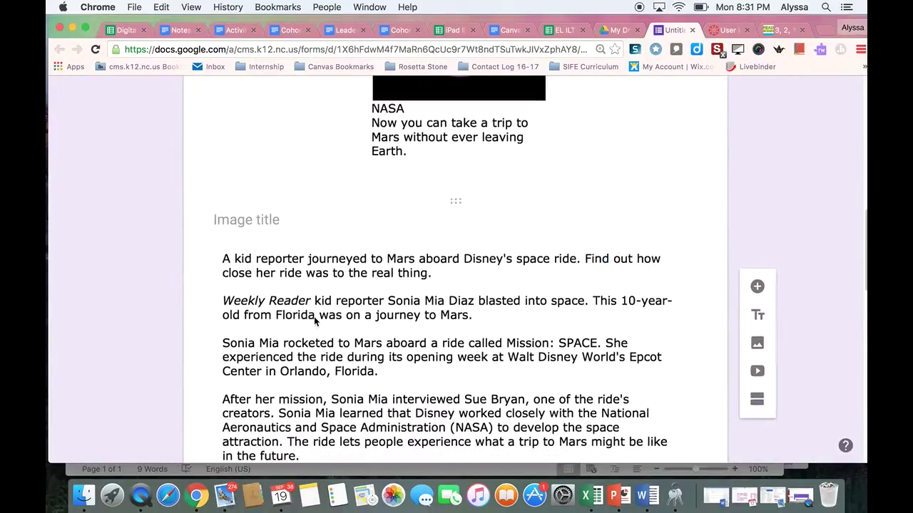
scroll(315, 322, down, 2)
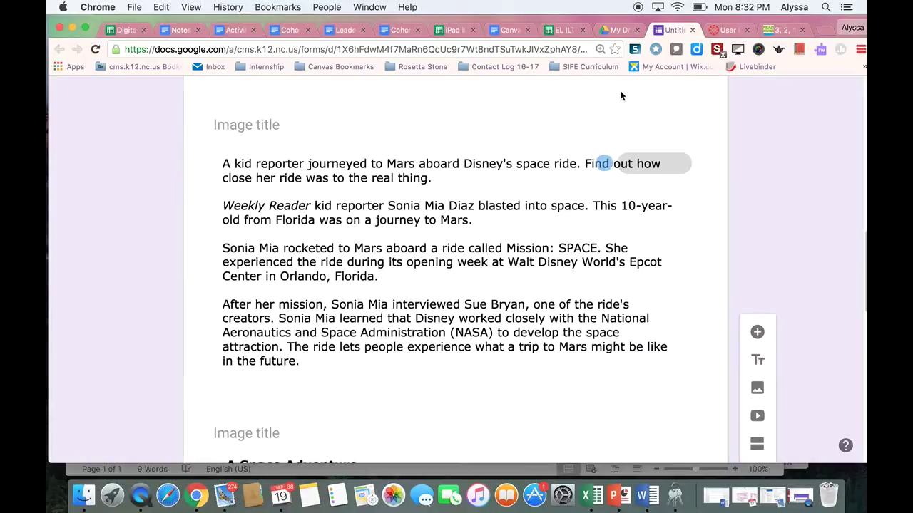
scroll(569, 195, down, 10)
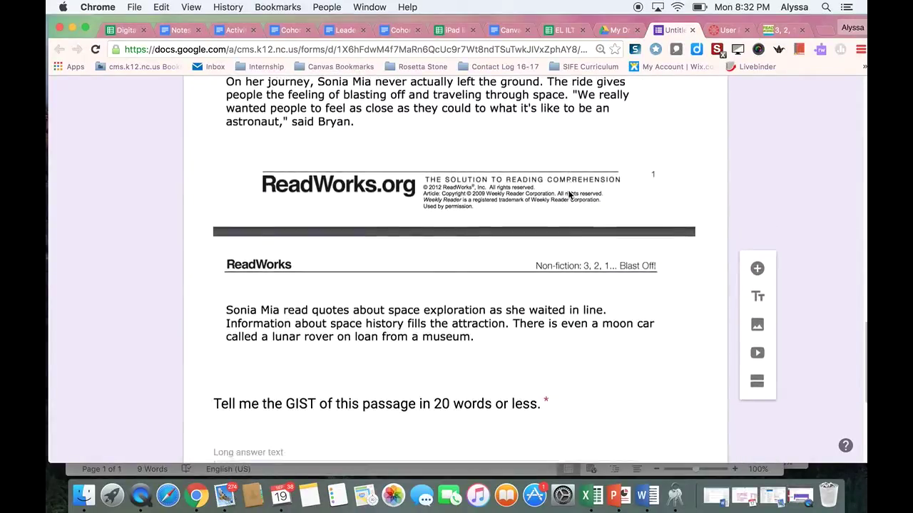
scroll(570, 194, down, 6)
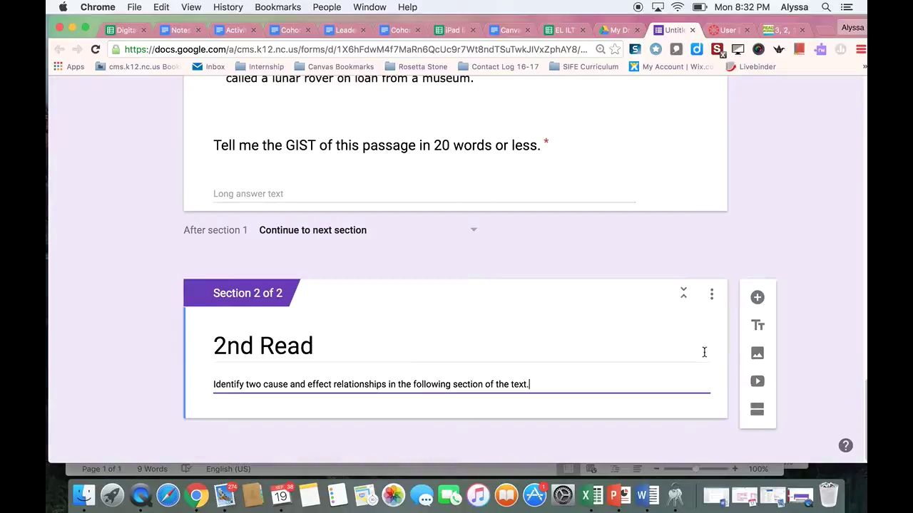
click(757, 357)
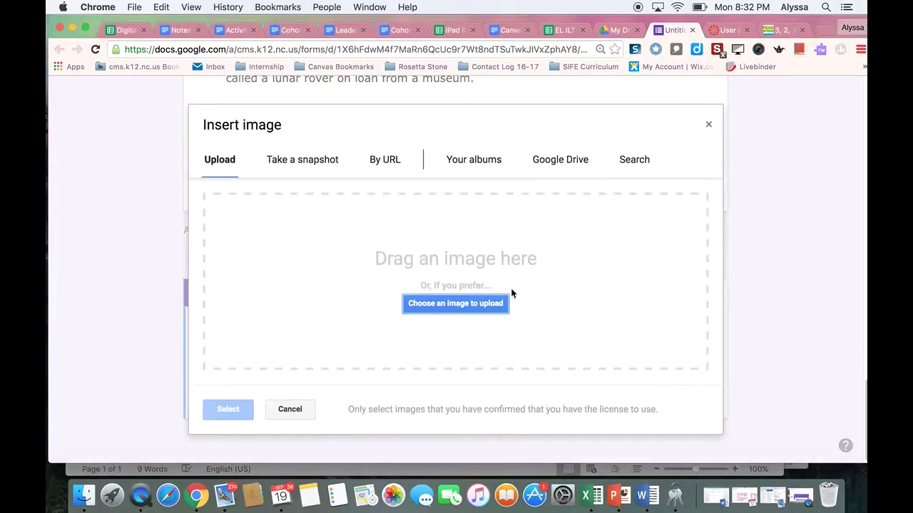
click(473, 302)
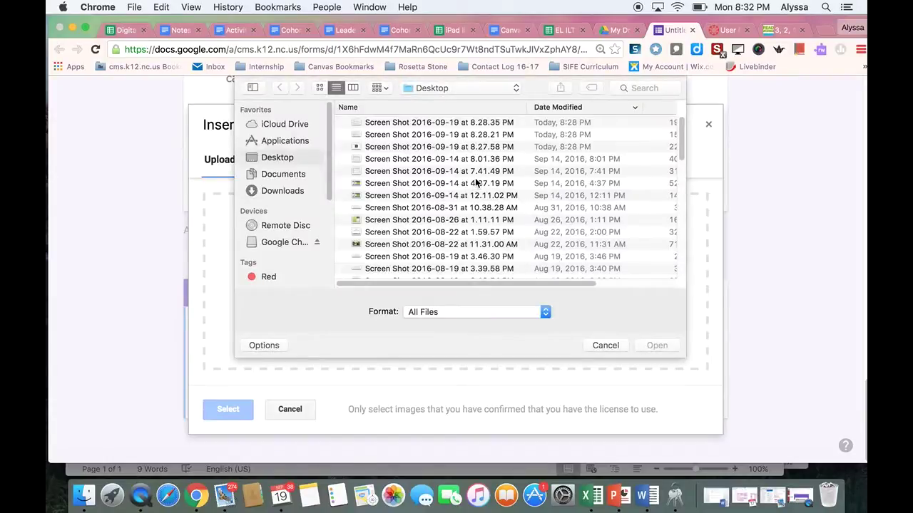
double_click(462, 136)
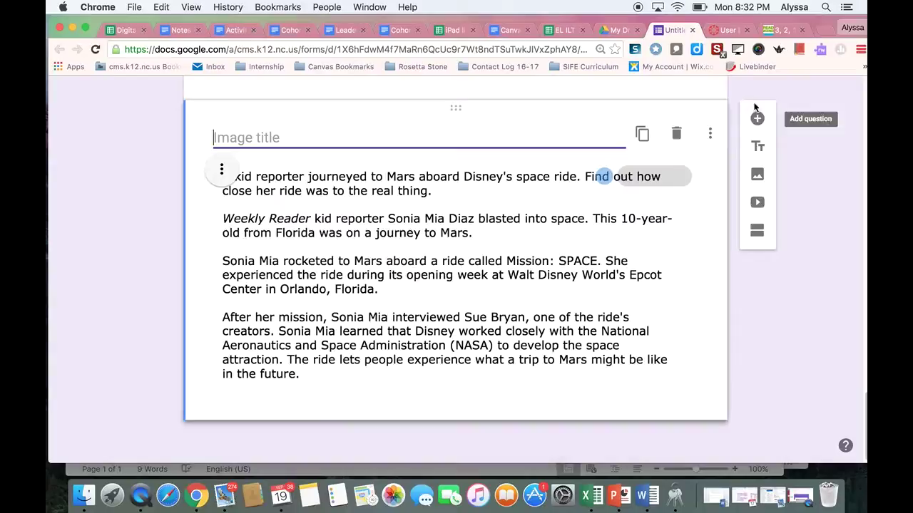
Step: Add a question below the image in the "2nd Read" section reading "What caused Mia to be interested in space?"
click(757, 118)
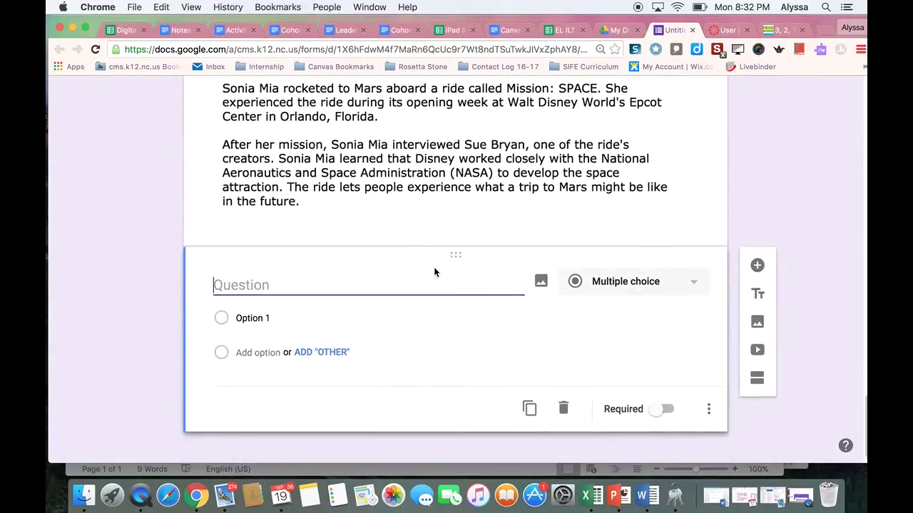
text(What)
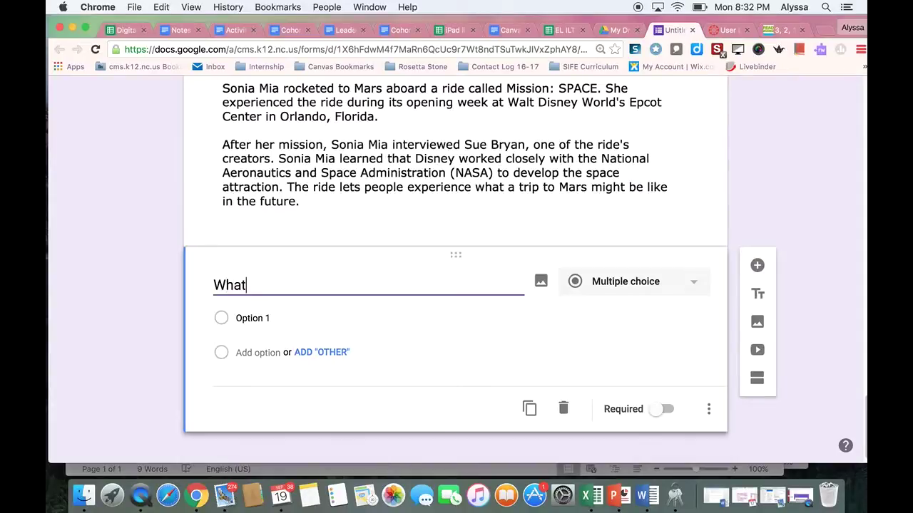
text( caused )
text(Mis)
key(BackSpace)
key(BackSpace)
text(a to )
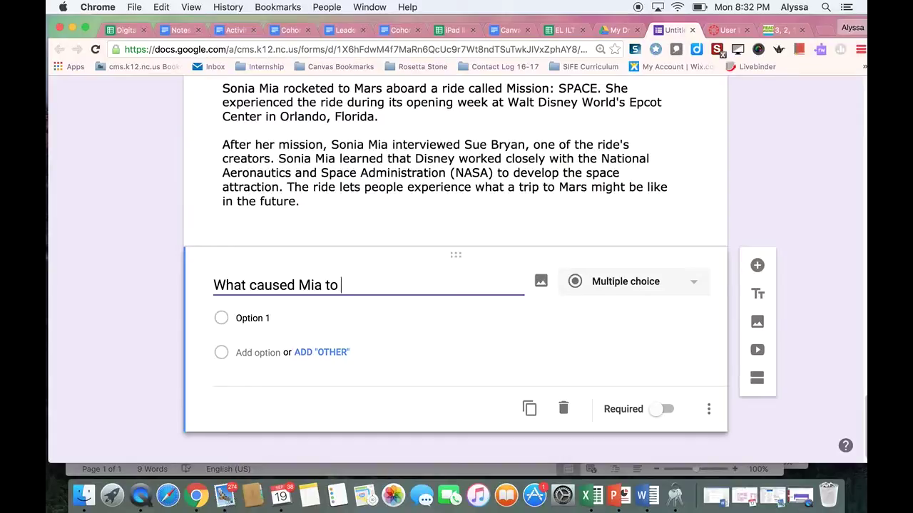
text(be interest)
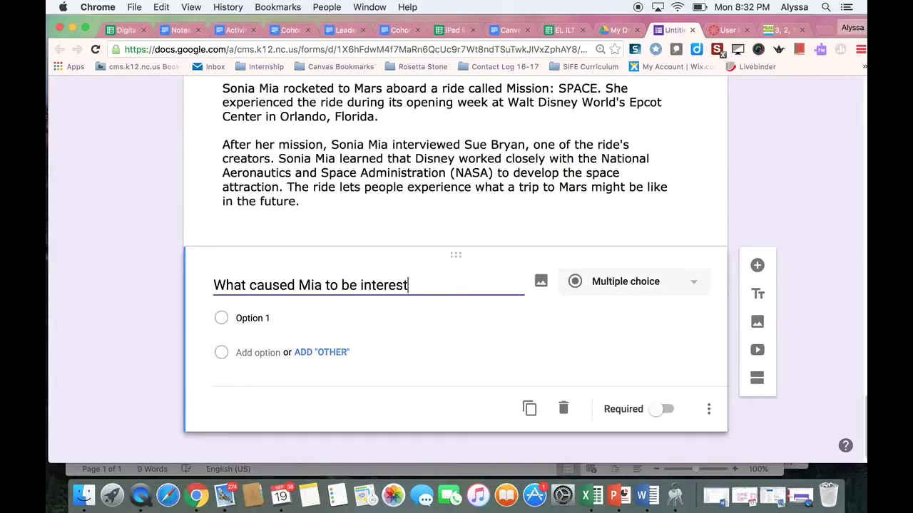
text(ed in space?)
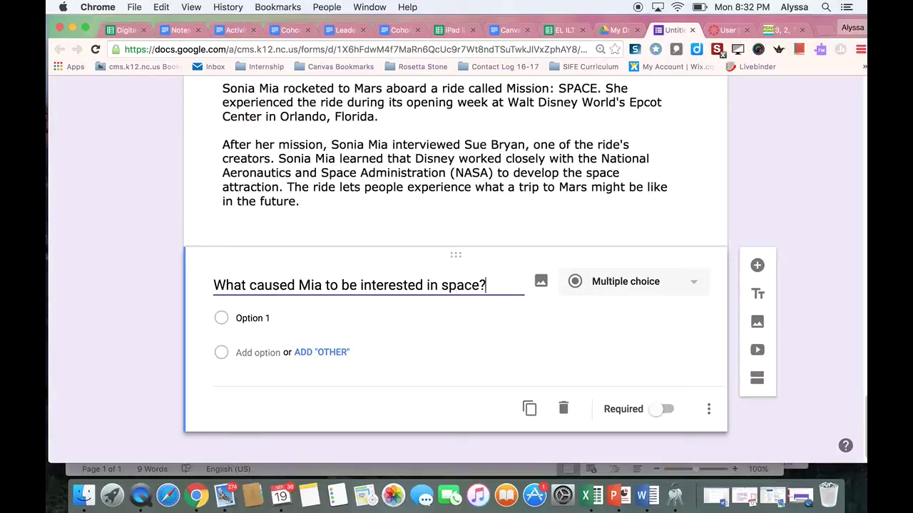
Step: Change the type of the question about Mia's interest in space to Paragraph
click(634, 283)
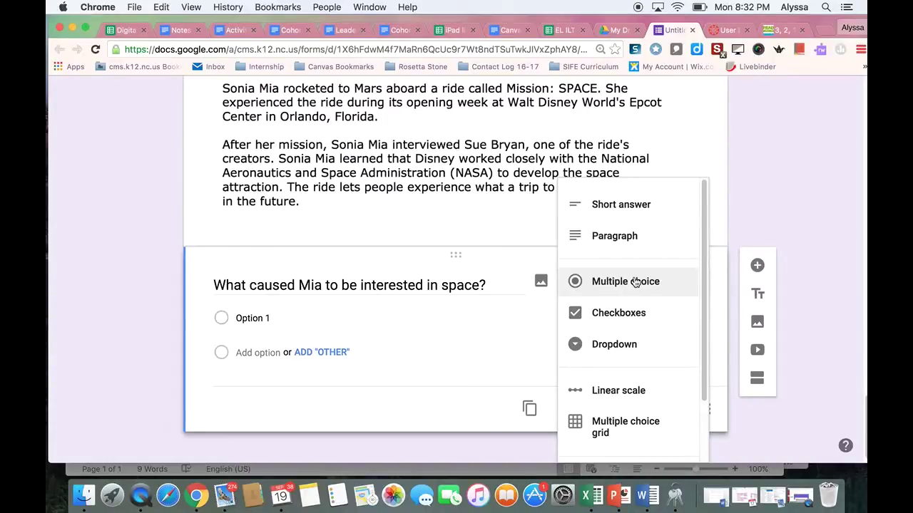
click(631, 236)
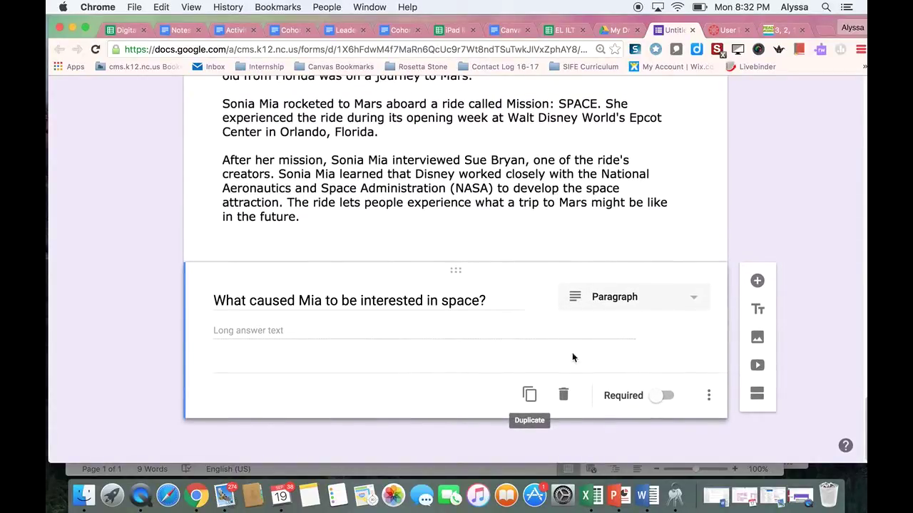
click(656, 297)
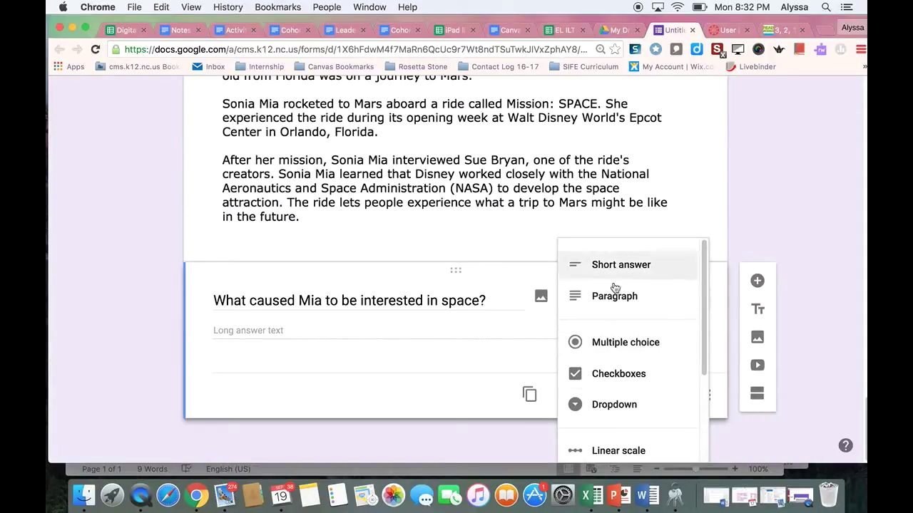
click(615, 308)
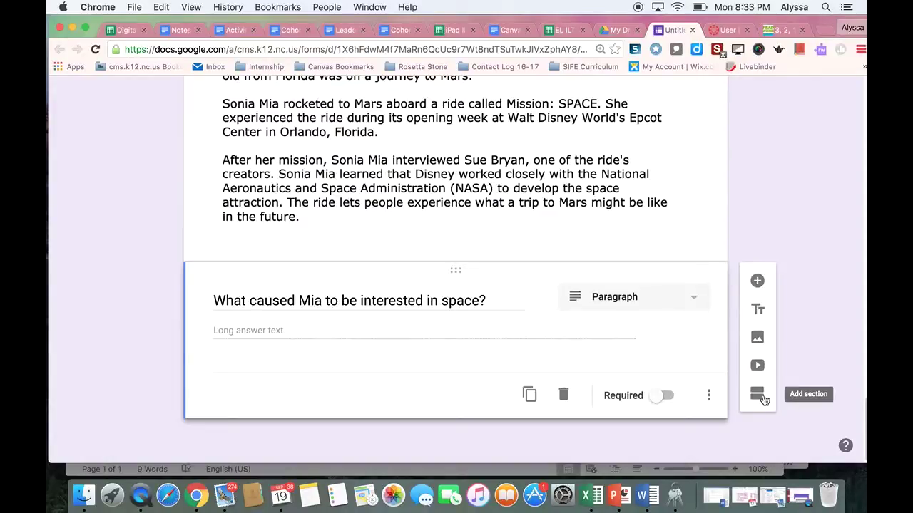
Step: Rename the untitled form file to "Close Reading for 5th Grade"
scroll(762, 400, up, 15)
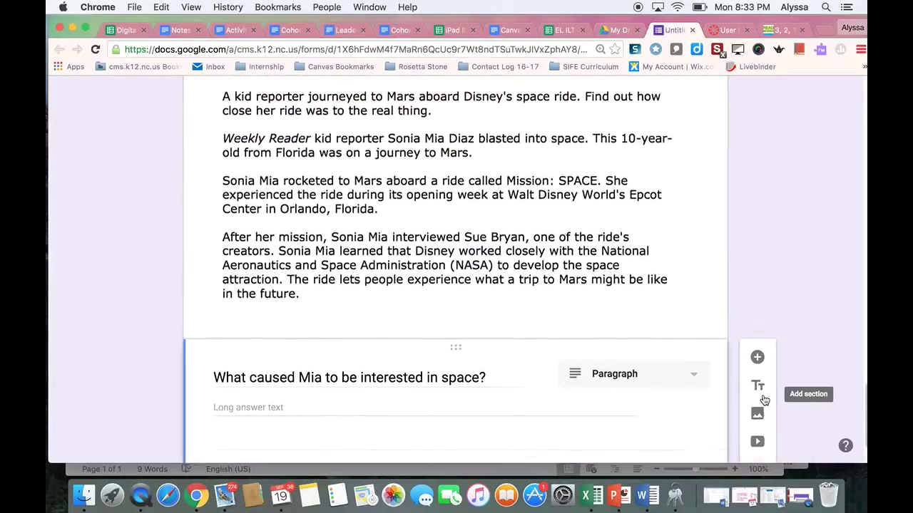
scroll(764, 401, up, 15)
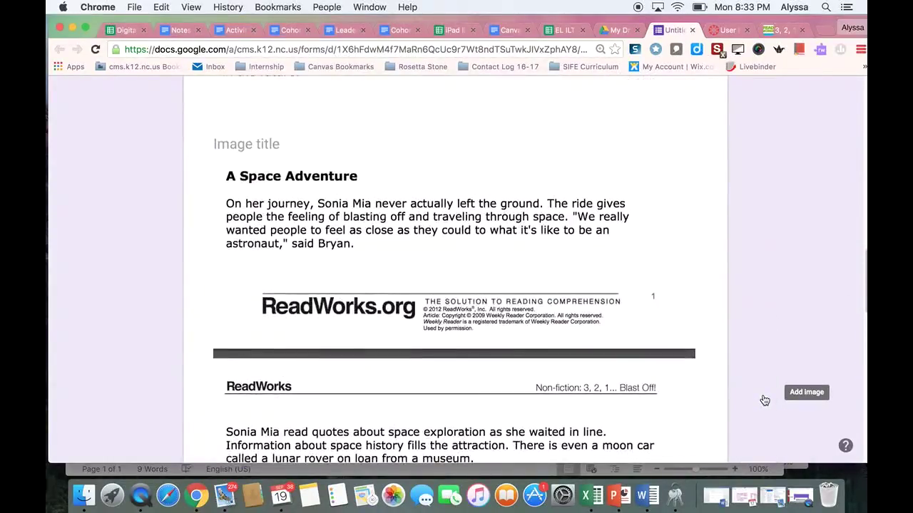
scroll(765, 401, up, 5)
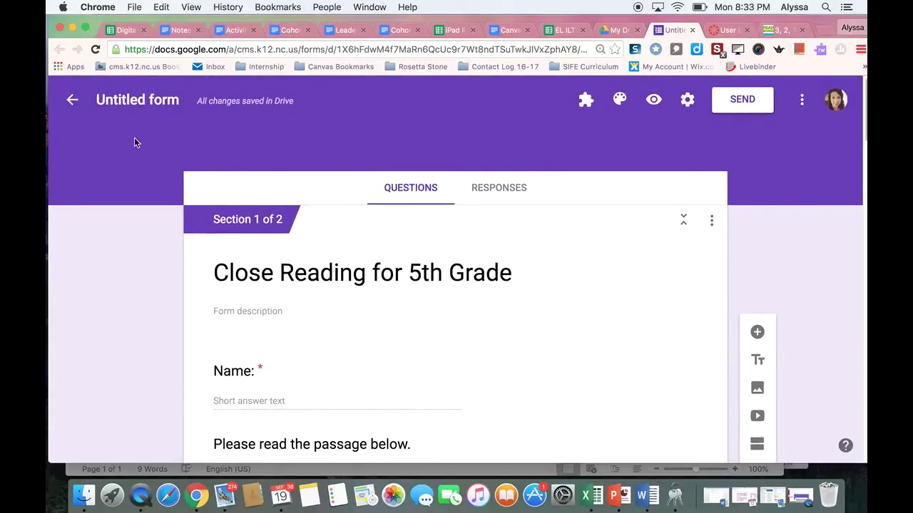
click(131, 103)
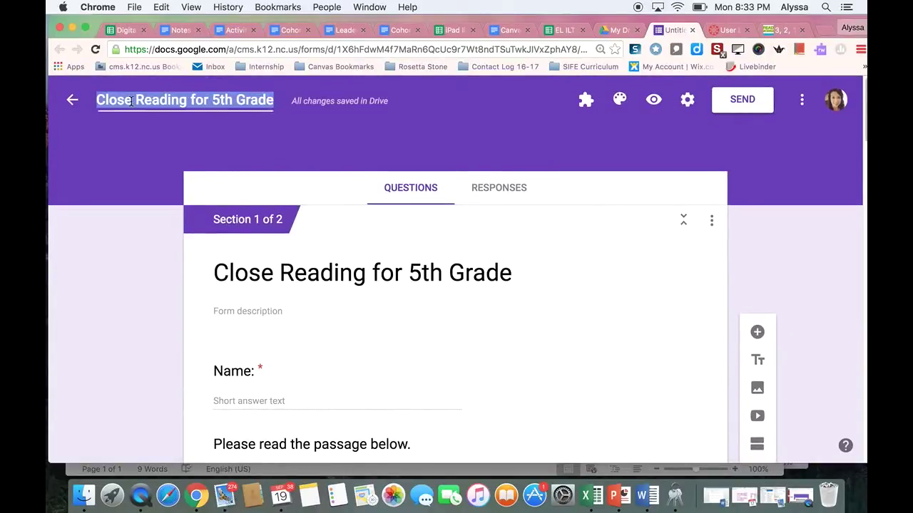
click(115, 237)
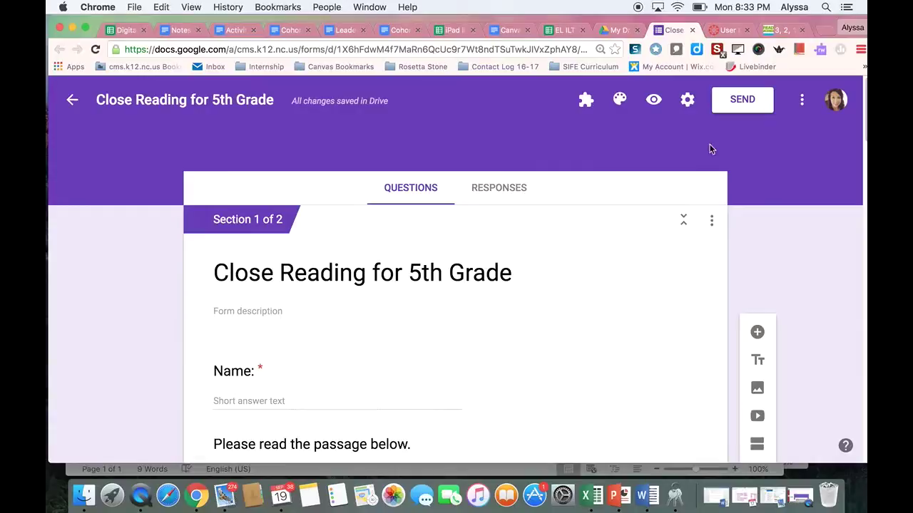
Step: Copy the form's embed HTML code from the sending options, at 760 px wide and 500 px high
click(734, 104)
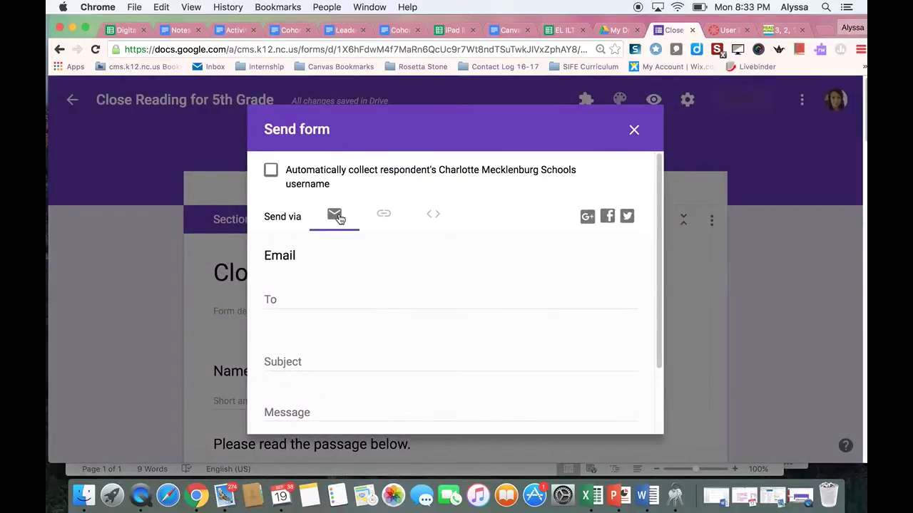
click(435, 217)
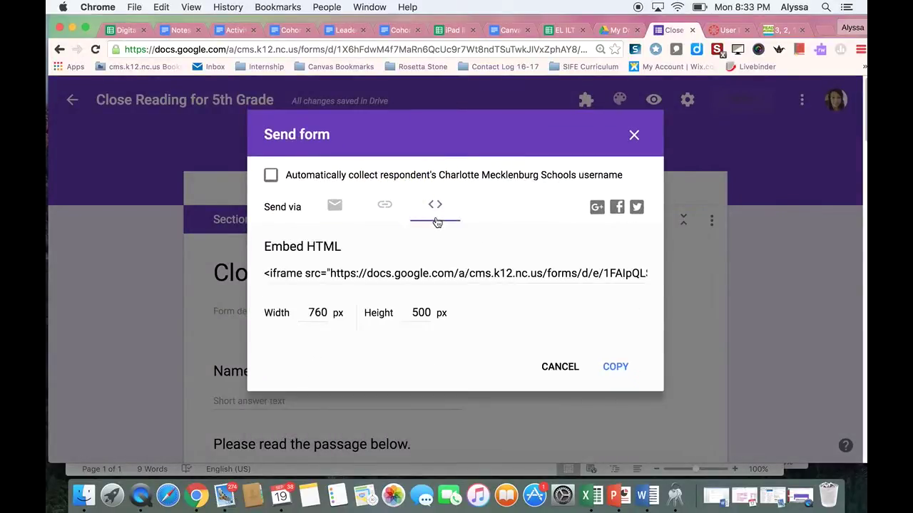
click(611, 371)
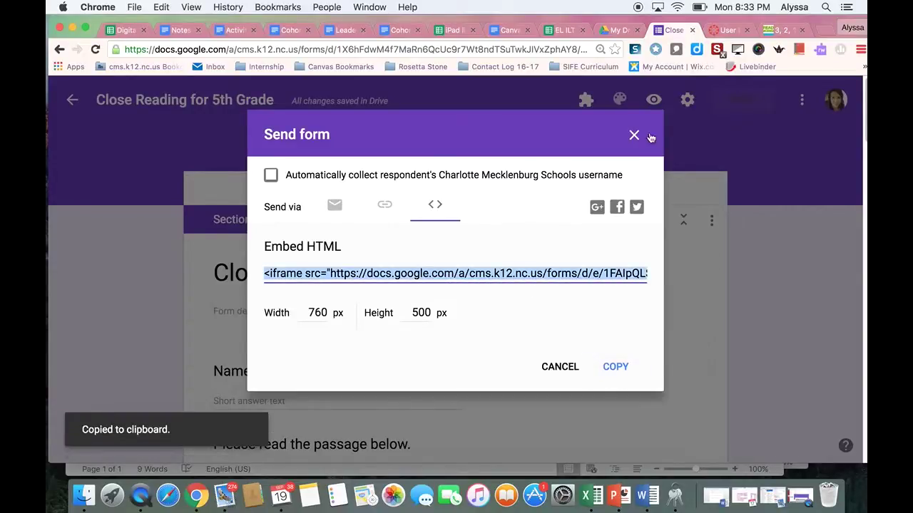
Step: Switch to the Canvas dashboard and open the list of all pages in the personal sandbox course
click(723, 30)
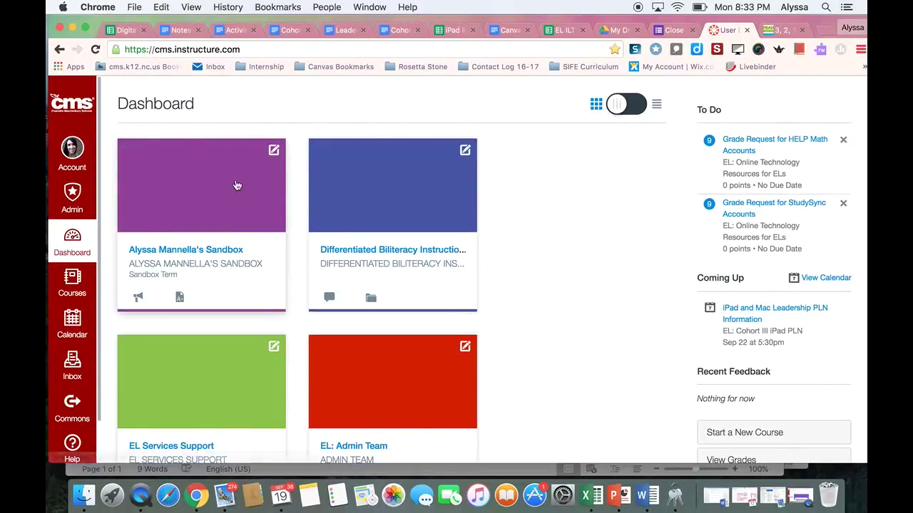
click(188, 195)
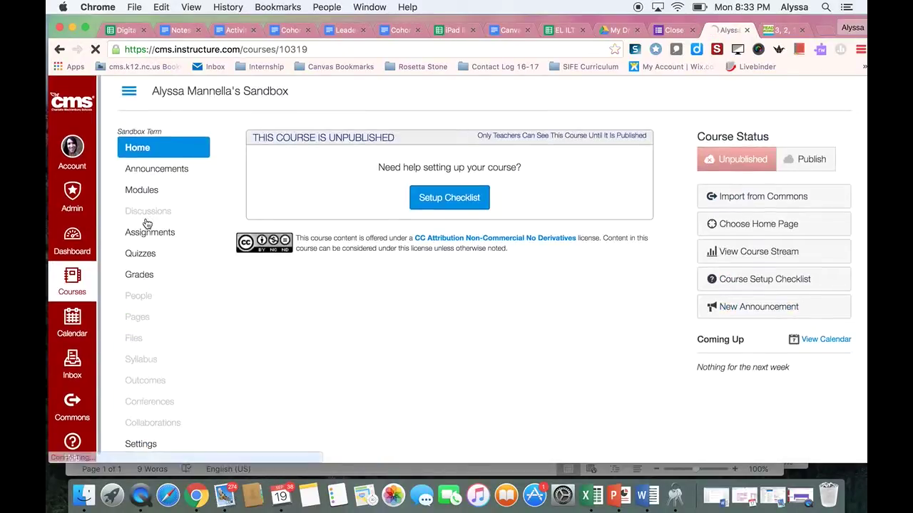
click(139, 326)
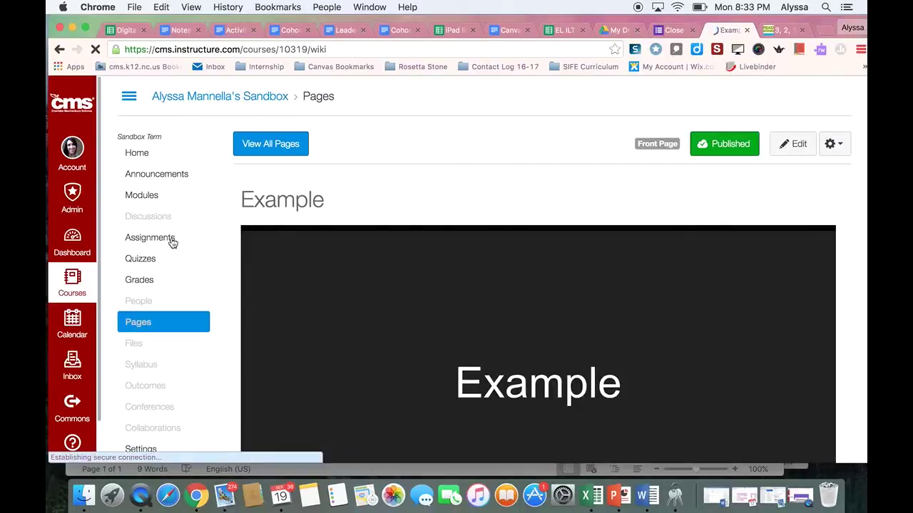
click(269, 142)
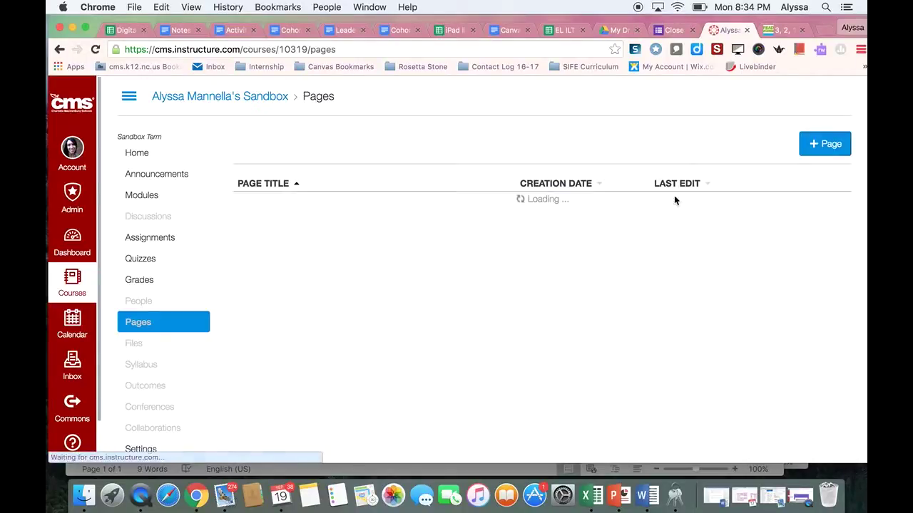
Step: Create a new course page titled "Close Reading Assignment for 9/20"
click(818, 145)
text(Close)
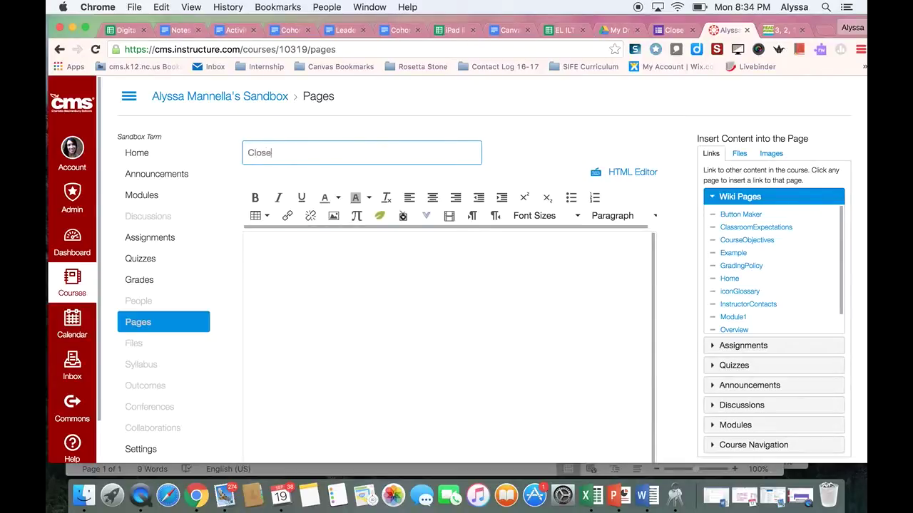
text( Reading Assignment for 9/20)
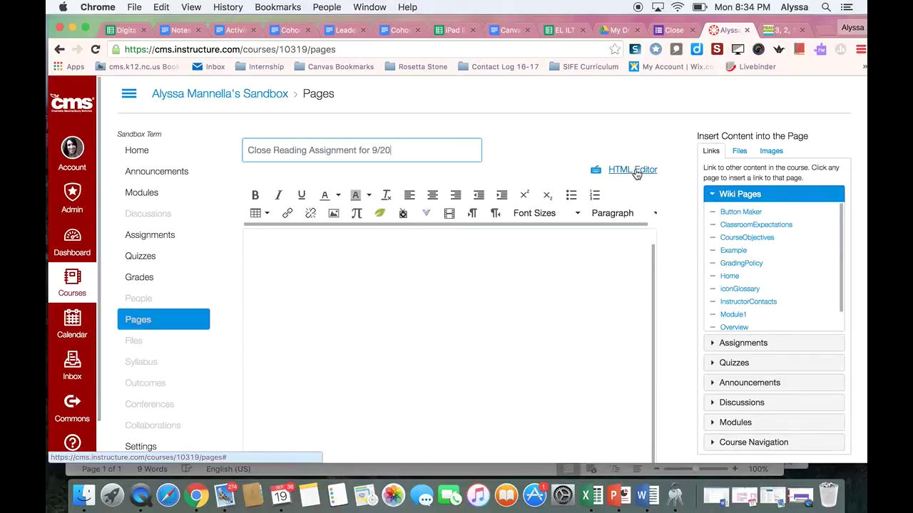
Step: Paste the copied form embed code into the page body as HTML, then save and publish the page
click(632, 170)
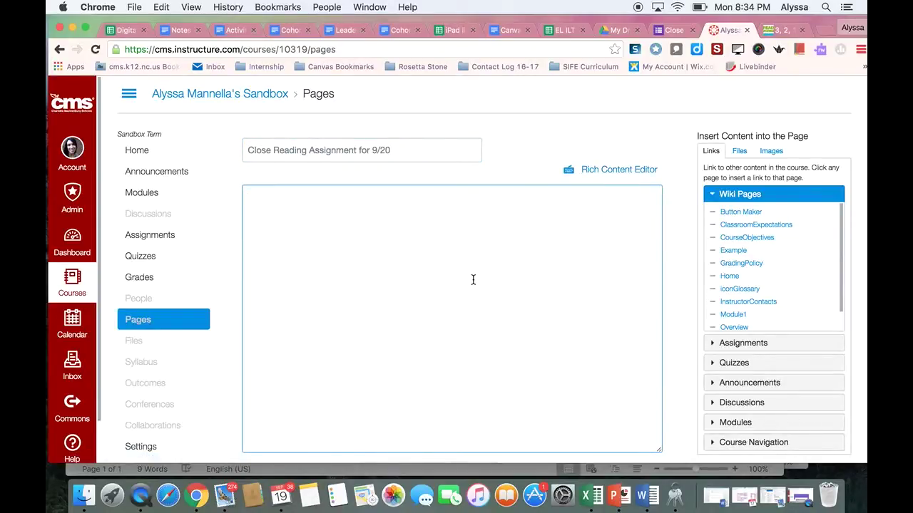
right_click(465, 331)
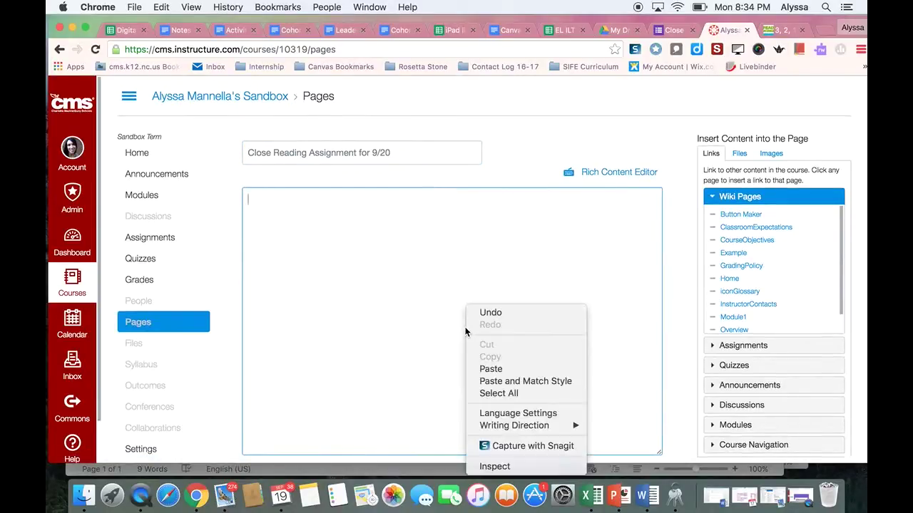
click(491, 369)
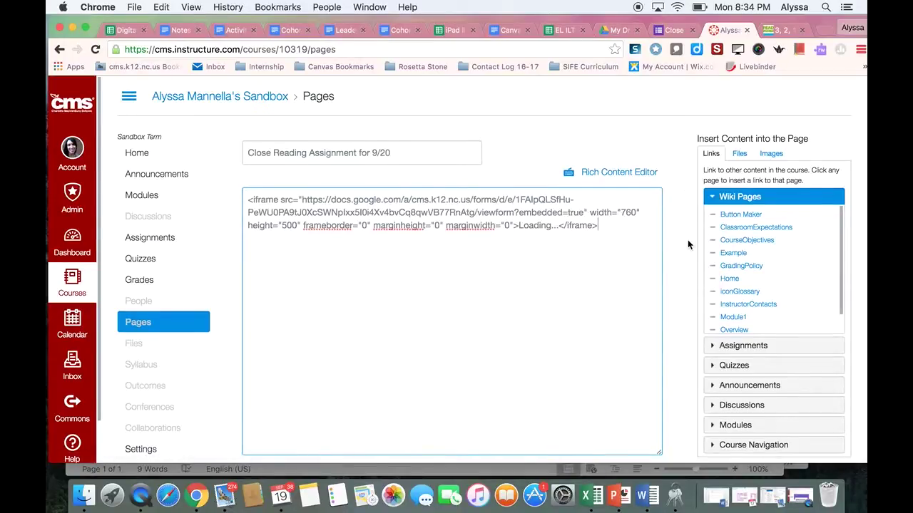
scroll(688, 240, down, 3)
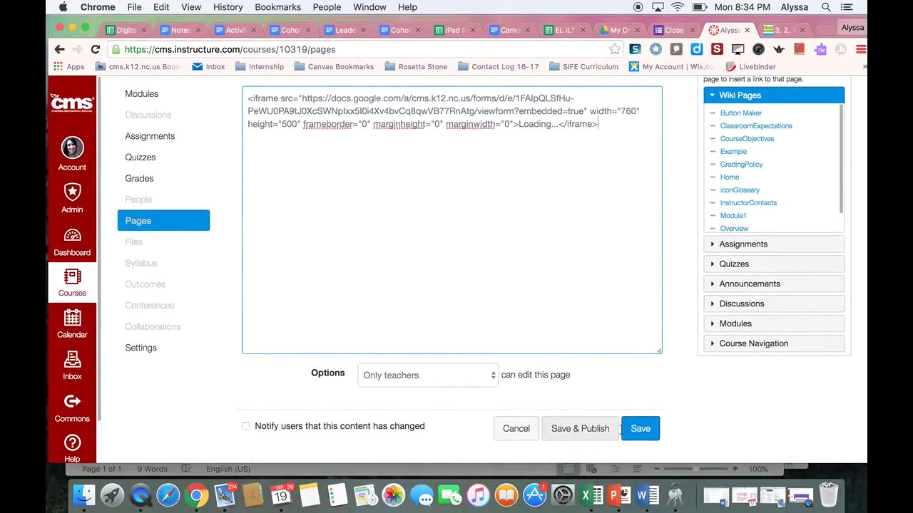
click(594, 435)
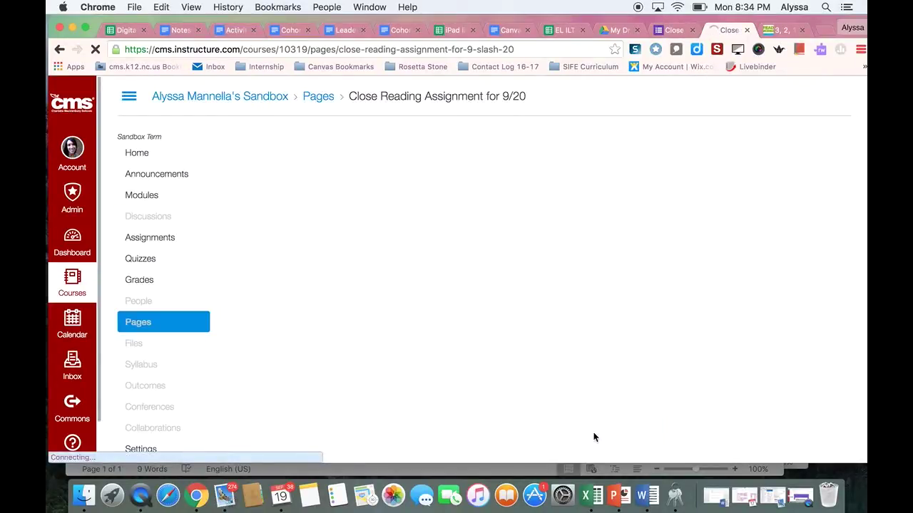
Step: Examine the first section of the embedded form on the published page, from the name field to the GIST question
scroll(594, 437, down, 4)
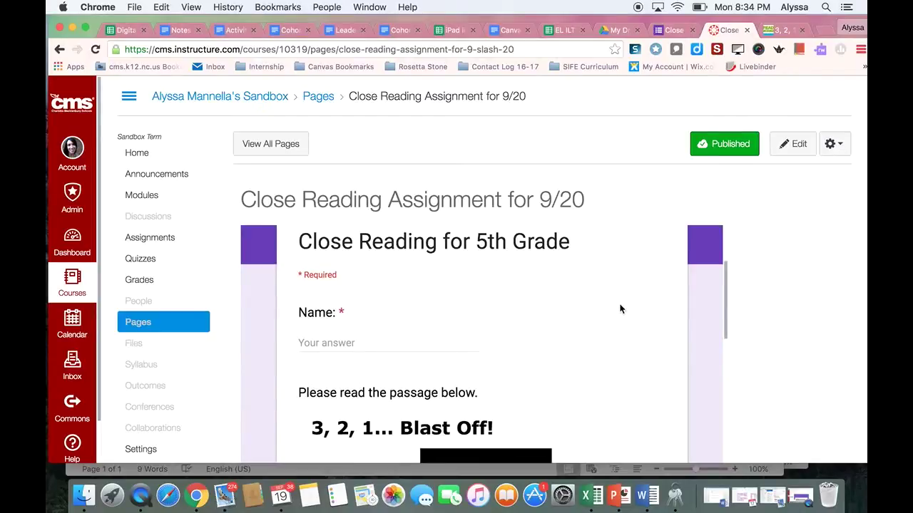
scroll(619, 307, up, 2)
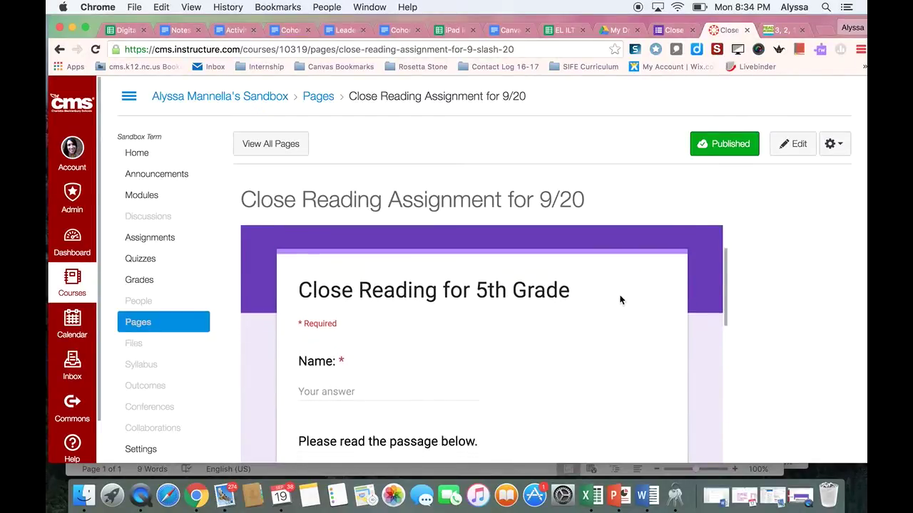
scroll(620, 300, down, 5)
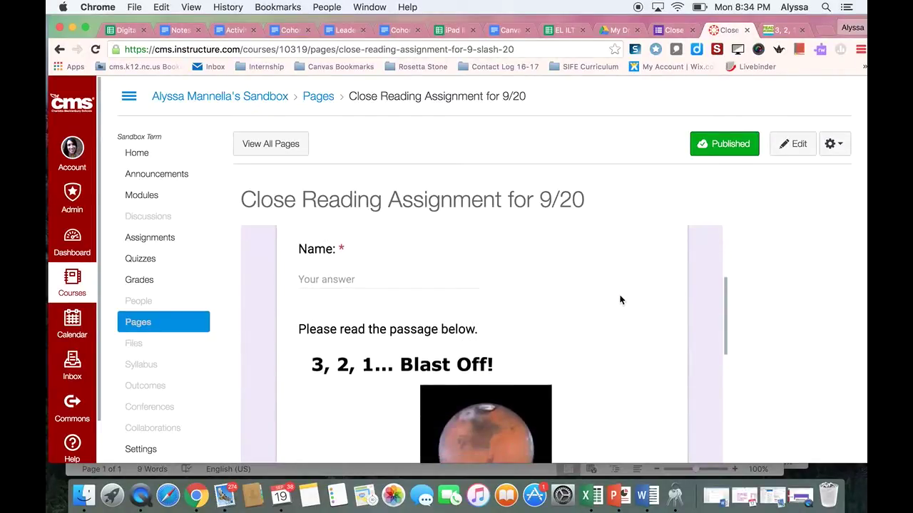
scroll(619, 299, up, 1)
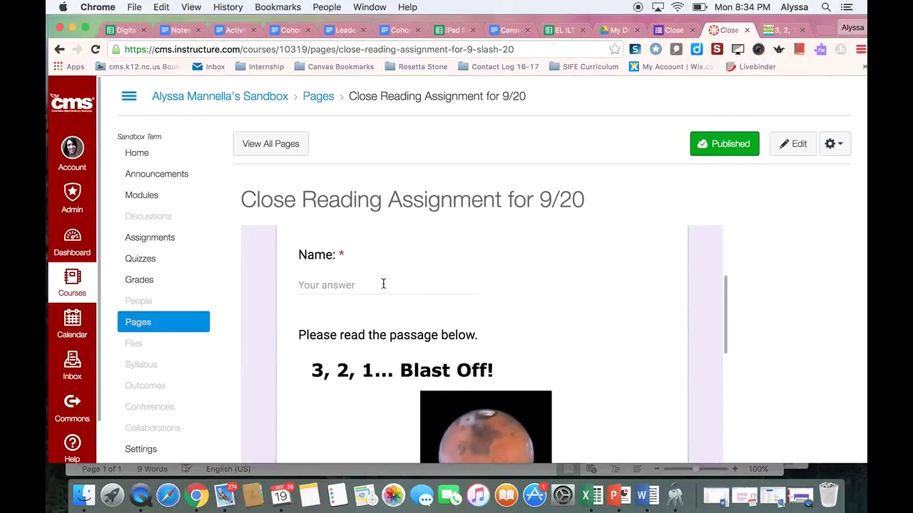
scroll(383, 285, down, 12)
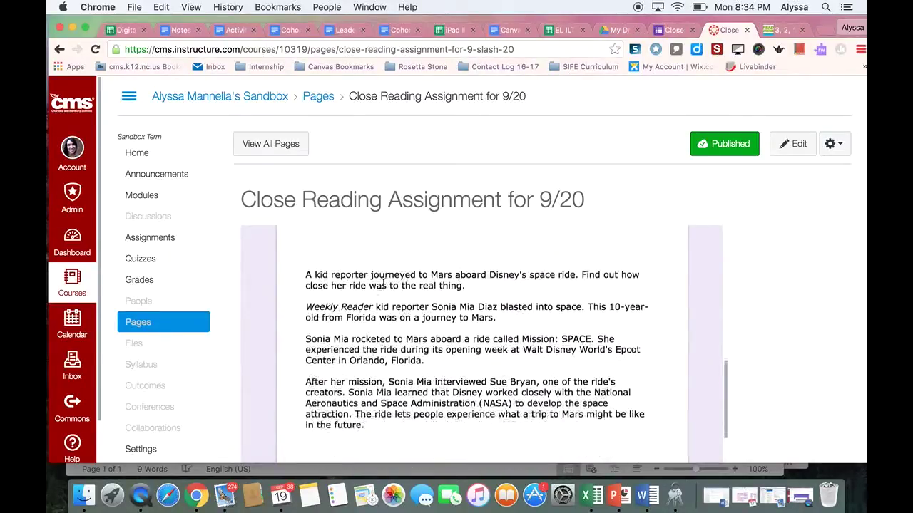
scroll(383, 288, down, 12)
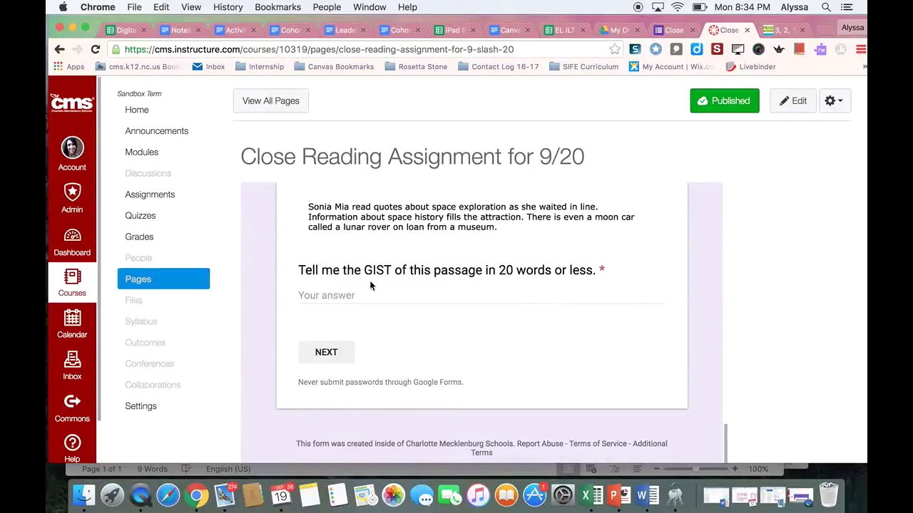
scroll(370, 283, up, 20)
scroll(369, 282, up, 4)
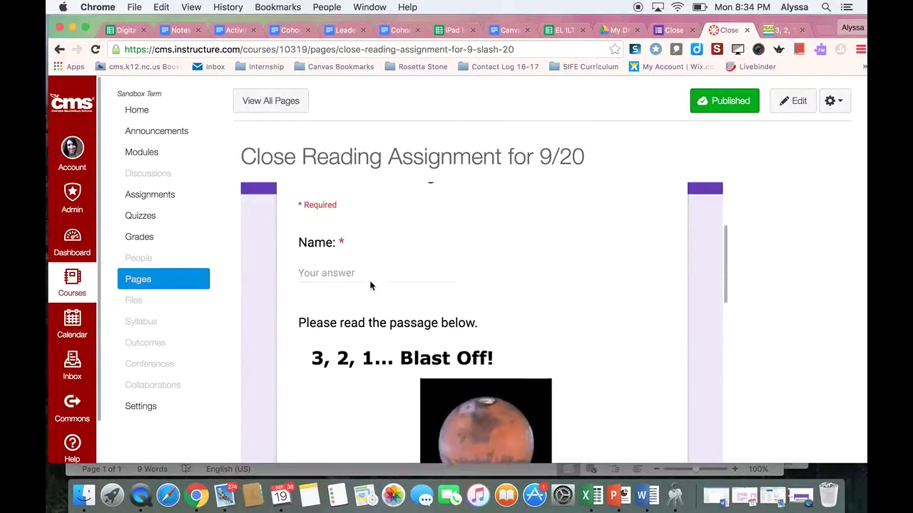
Step: Fill in the respondent's name, answer the GIST question with "This is about a girl...", and continue to the next form section
click(354, 294)
text(Alyssa)
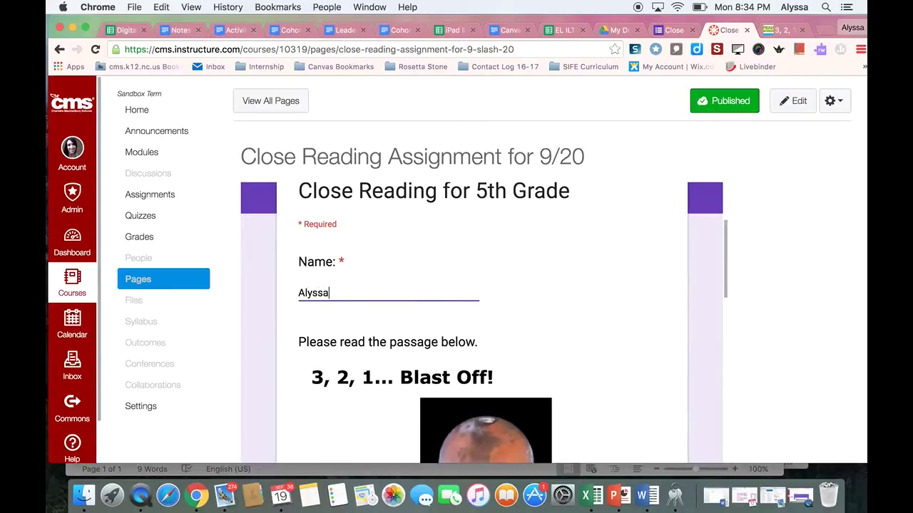
scroll(353, 294, down, 5)
scroll(481, 321, down, 10)
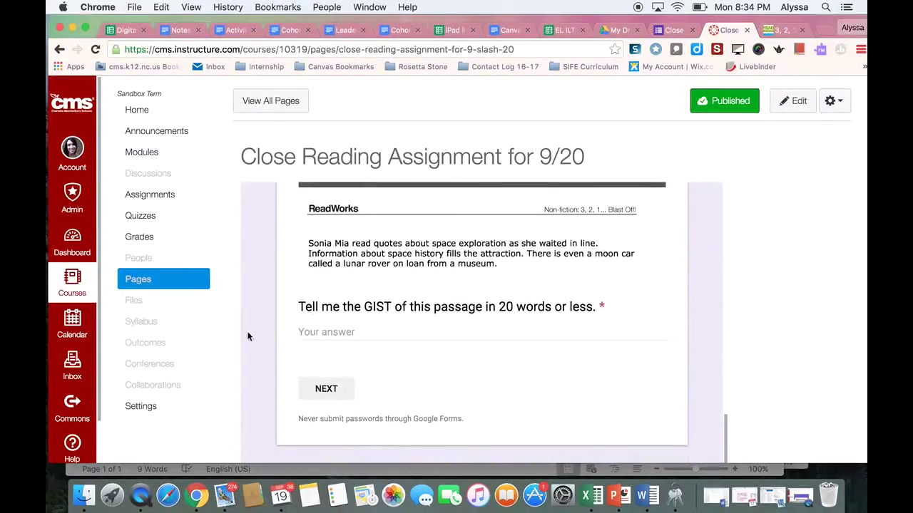
click(309, 332)
text(Thisis)
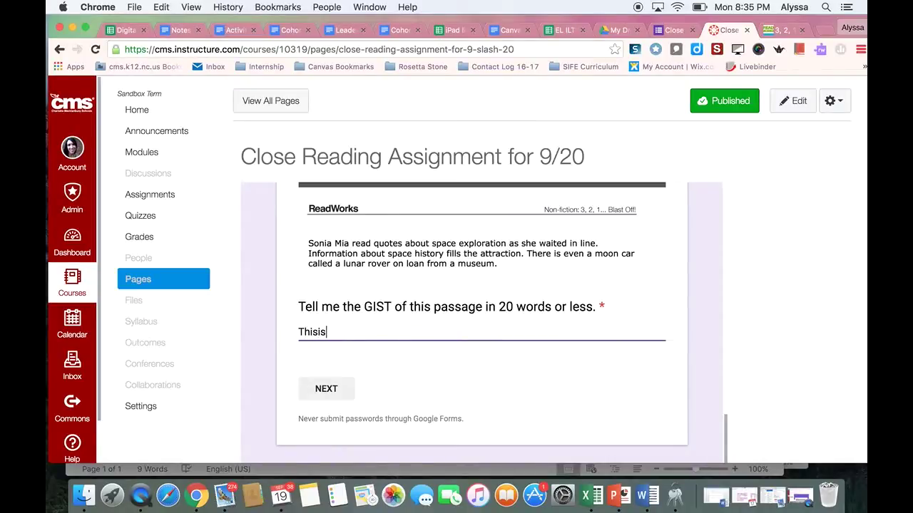
text(is about a girl...)
click(327, 389)
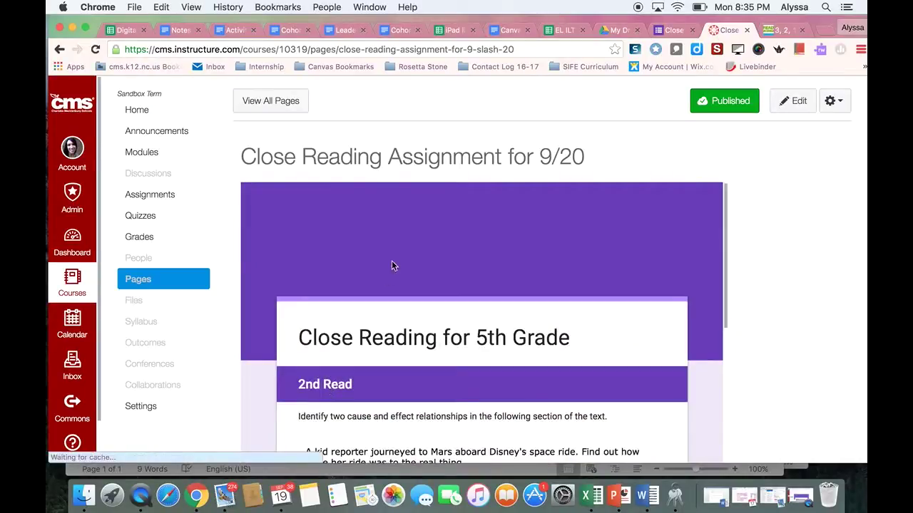
Step: Answer the question about Mia's interest in space with the placeholder text "kjdkjfdjkdf" and submit the form
scroll(423, 229, down, 3)
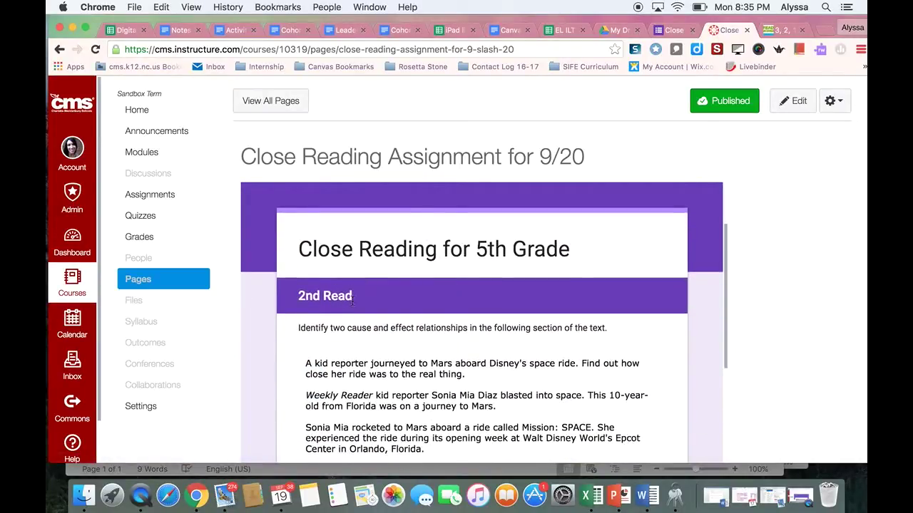
scroll(352, 299, down, 2)
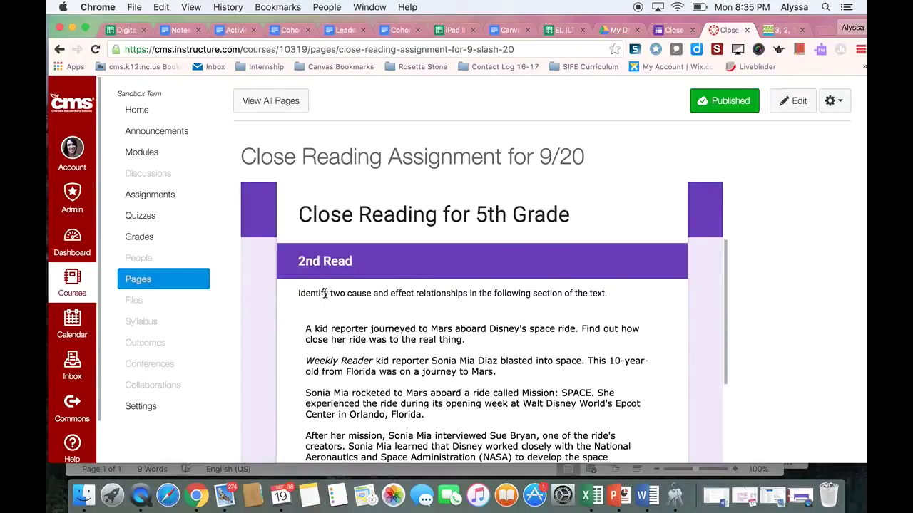
scroll(467, 289, down, 2)
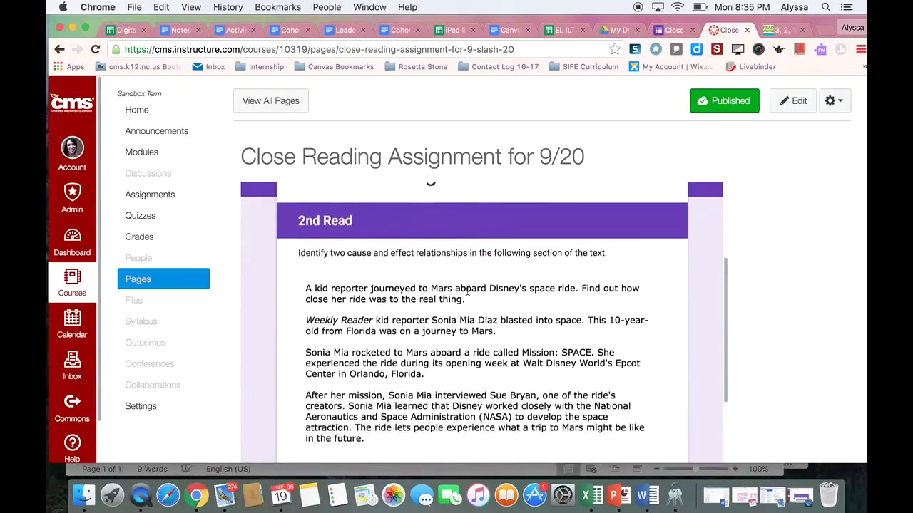
scroll(467, 292, down, 3)
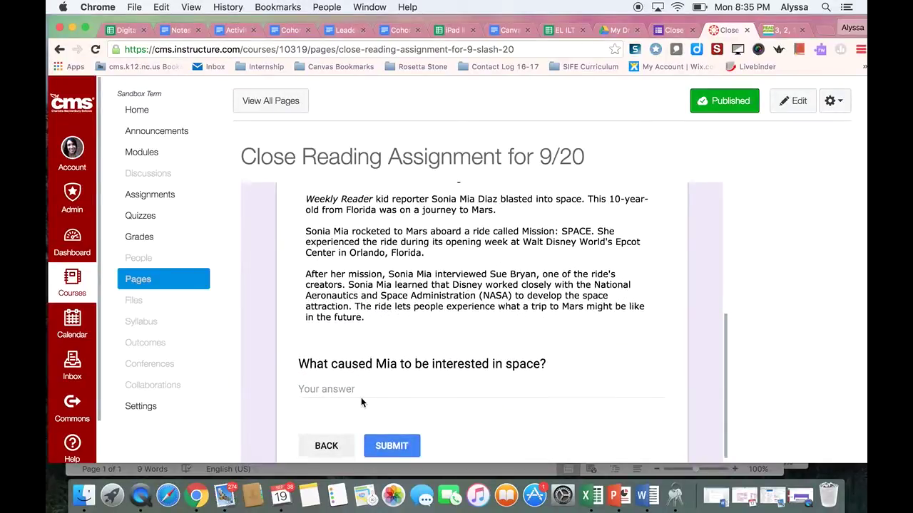
click(362, 396)
text(kjdkjfdkdf)
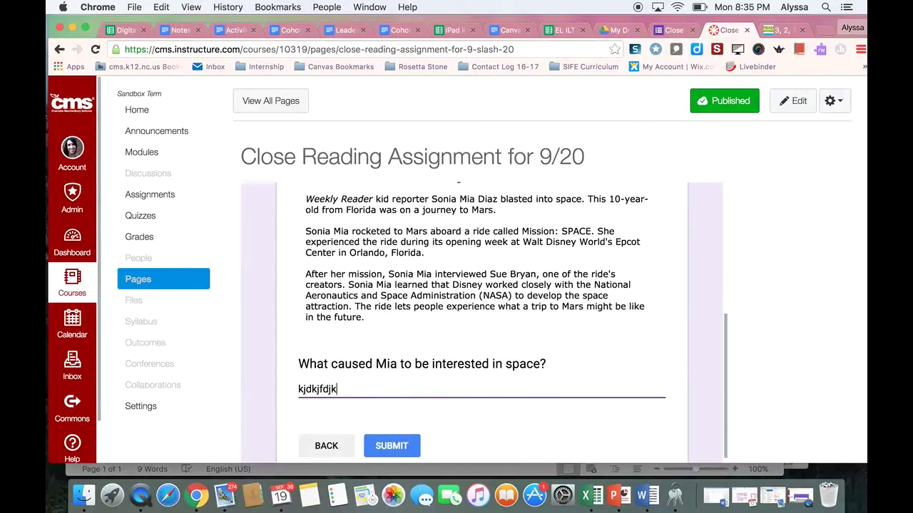
click(380, 446)
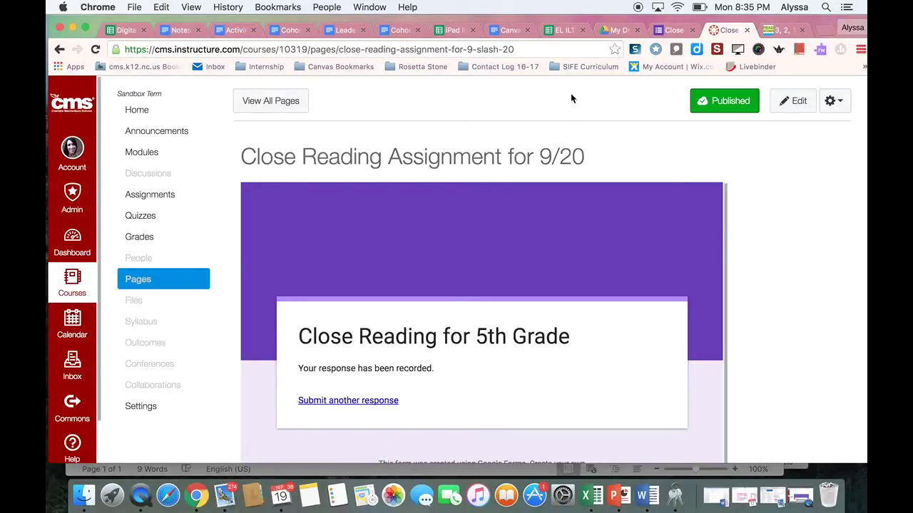
Step: Switch back to the "Close Reading for 5th Grade" form in Google Forms and close its sending options
click(615, 31)
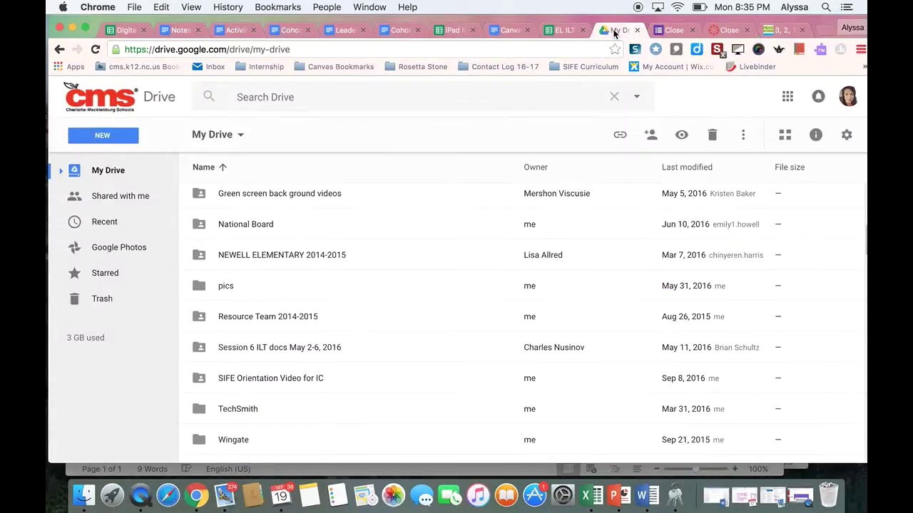
click(673, 31)
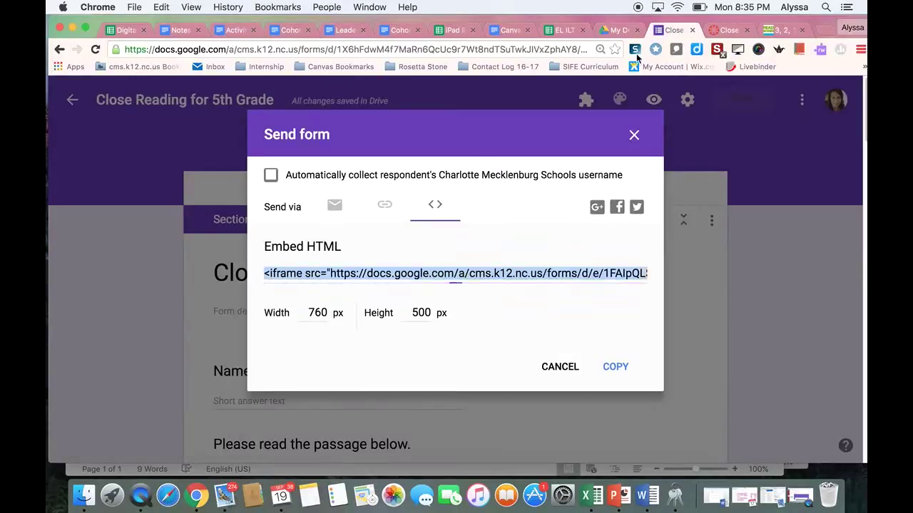
click(635, 134)
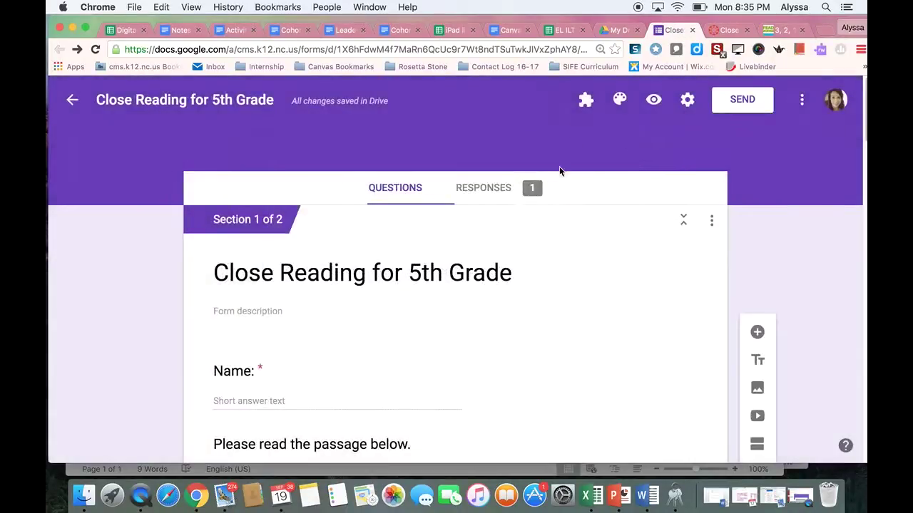
Step: Open the form's response summary and review the submitted answers for each question in both sections
click(498, 189)
scroll(498, 191, down, 2)
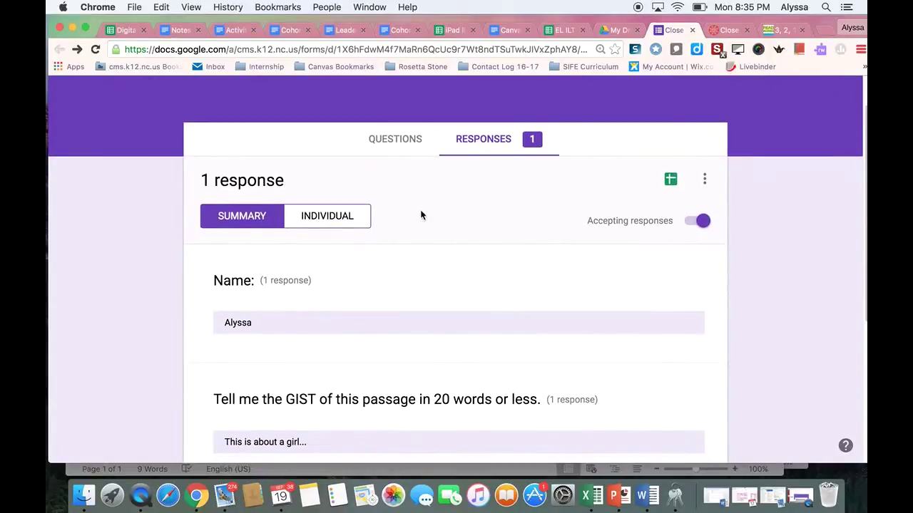
scroll(338, 251, down, 2)
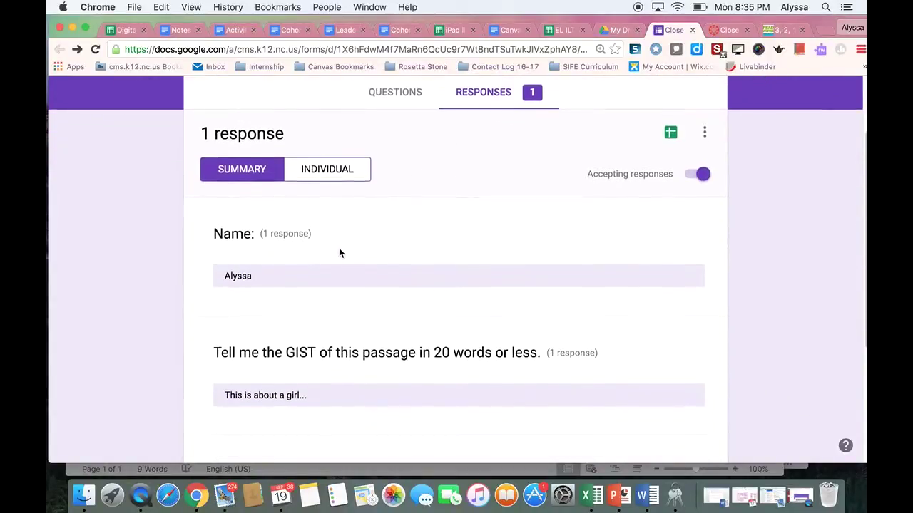
scroll(246, 259, down, 3)
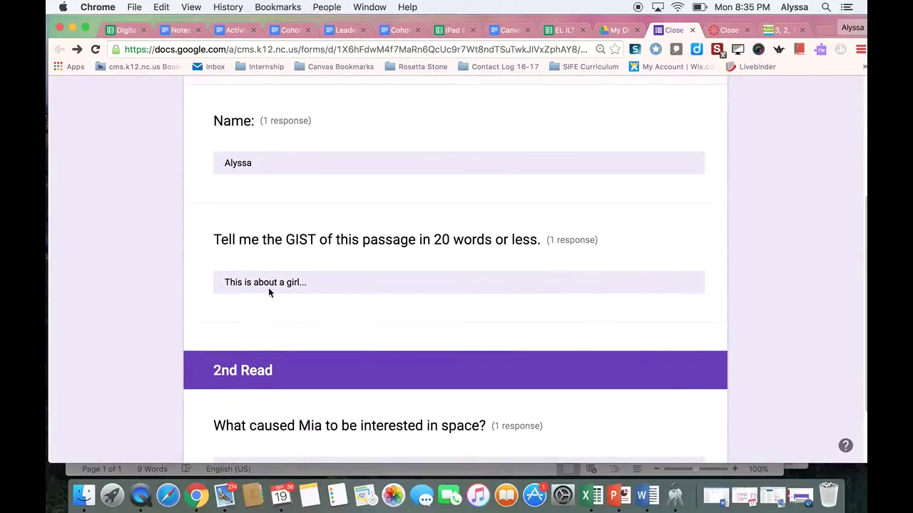
scroll(268, 287, down, 3)
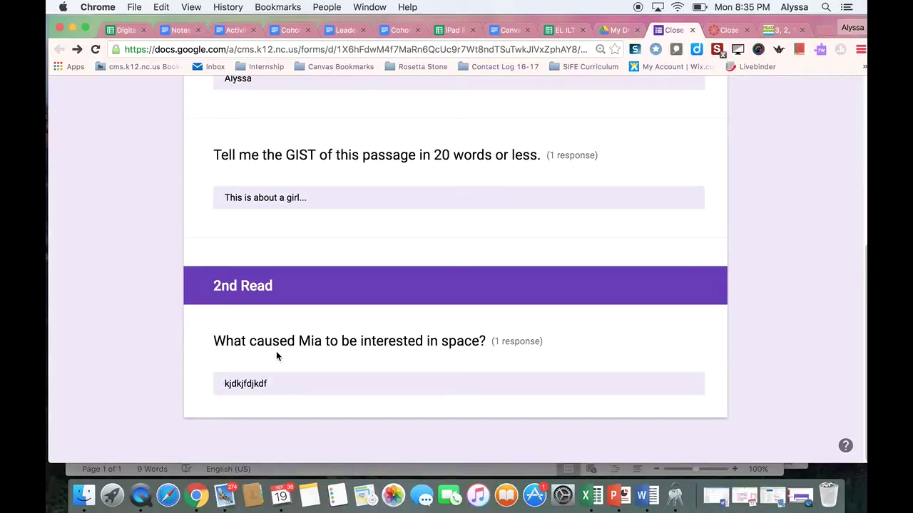
scroll(276, 350, up, 6)
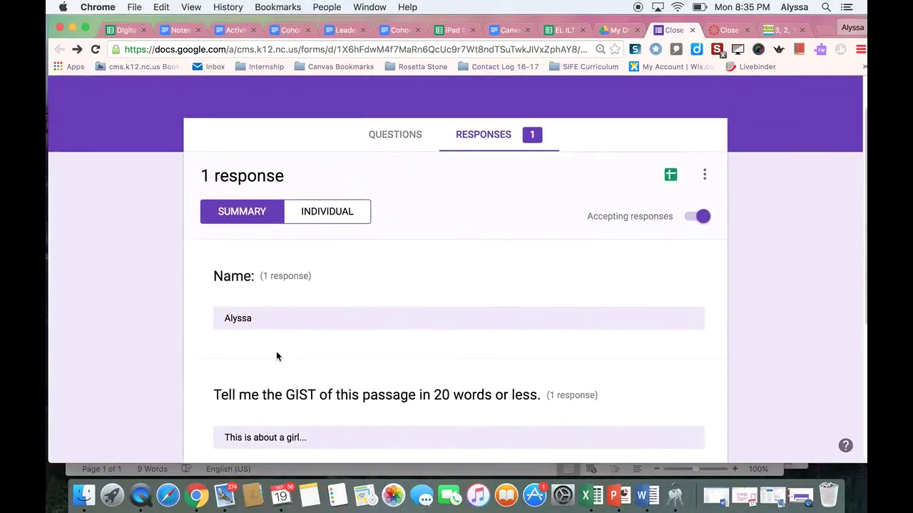